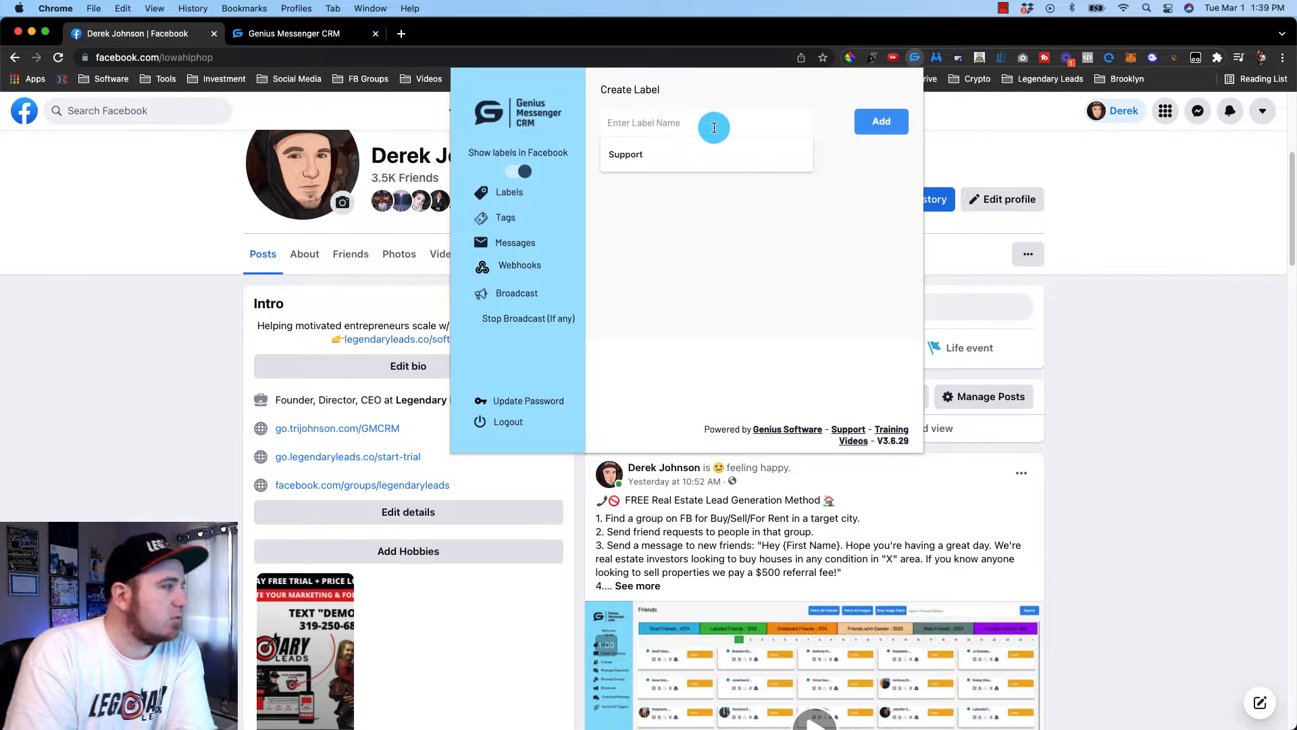
Create a label named Demo and rename it DEMO @
{"action": "type", "text": "Demo"}
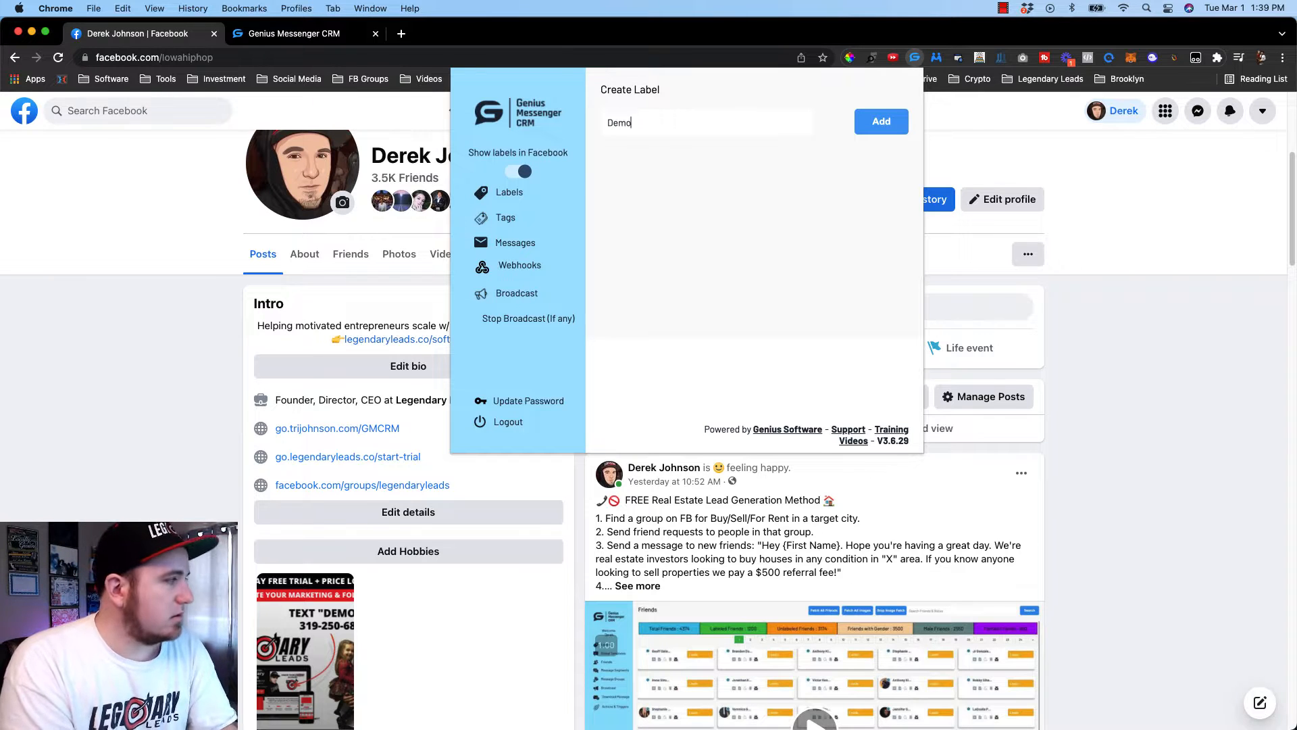
{"action": "left_click", "coordinate": [880, 123]}
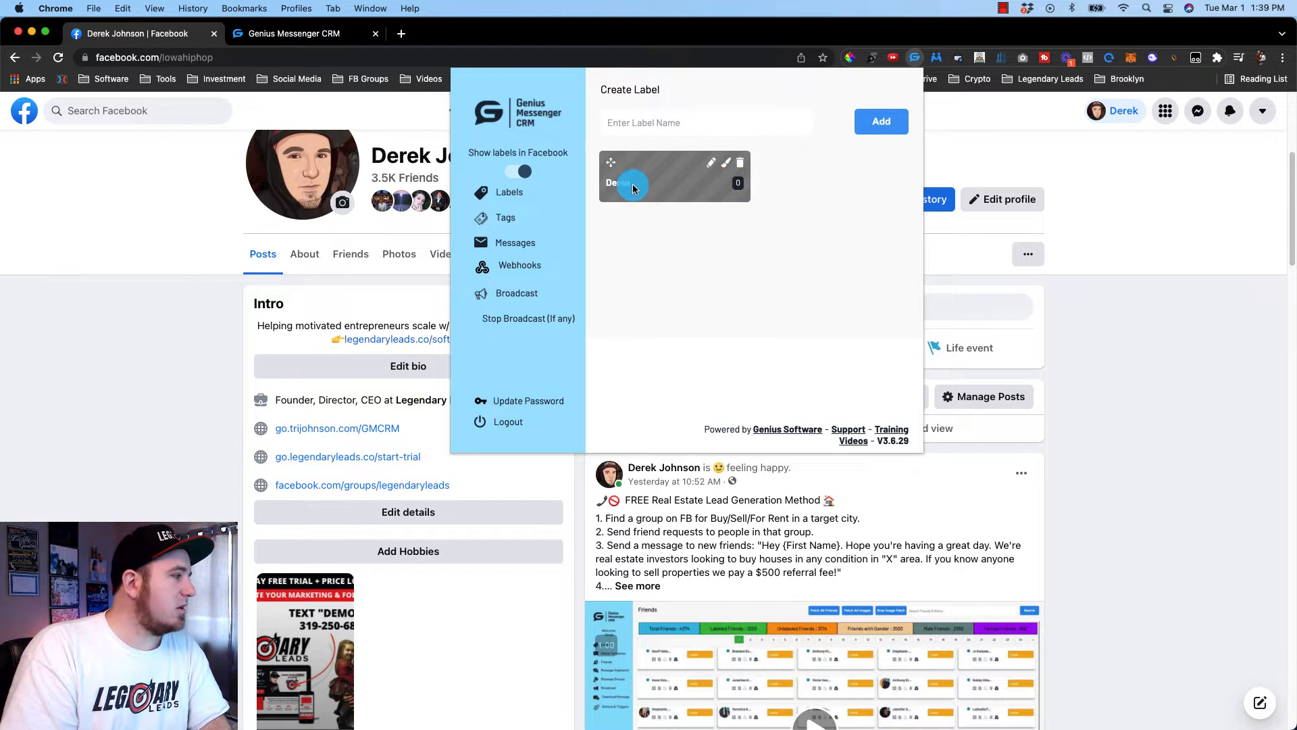
{"action": "left_click", "coordinate": [710, 168]}
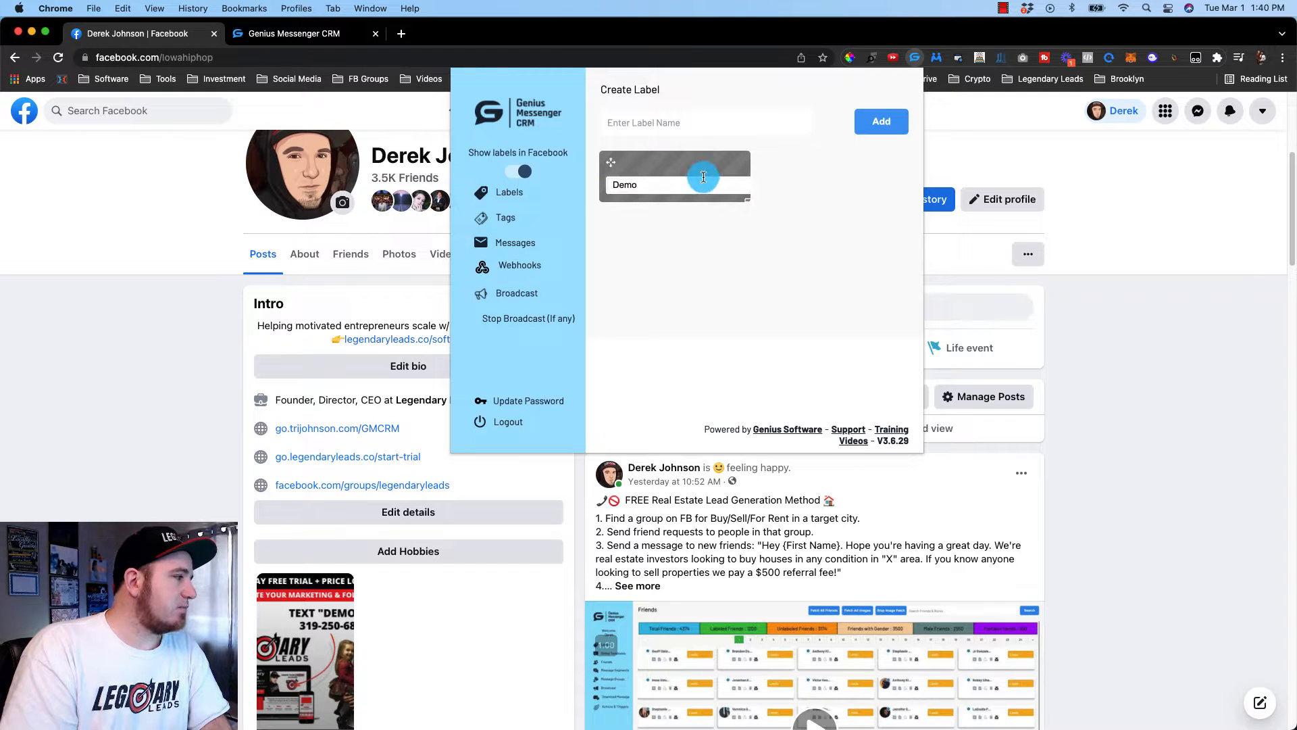
{"action": "left_click_drag", "start_coordinate": [702, 174], "coordinate": [594, 194]}
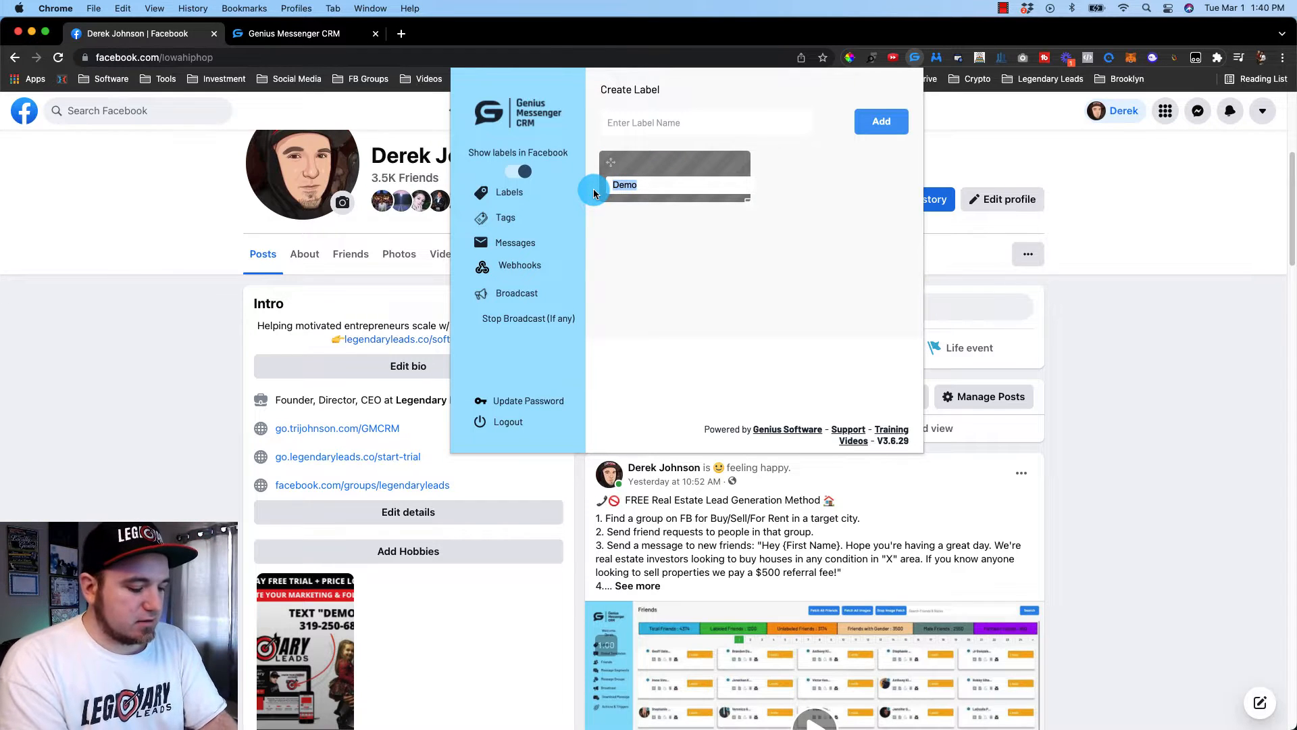
{"action": "type", "text": "DEMO @"}
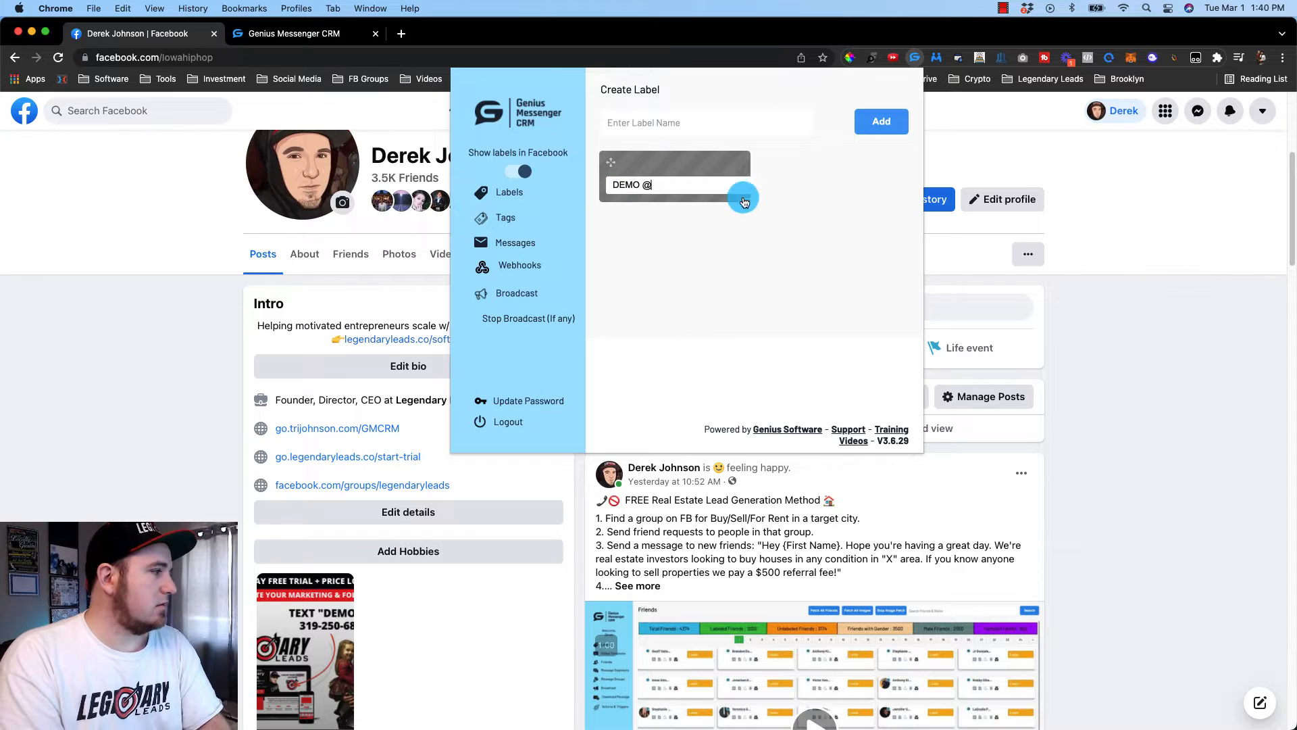
{"action": "left_click", "coordinate": [744, 196]}
Change the color of the DEMO @ label to red
{"action": "left_click", "coordinate": [725, 167]}
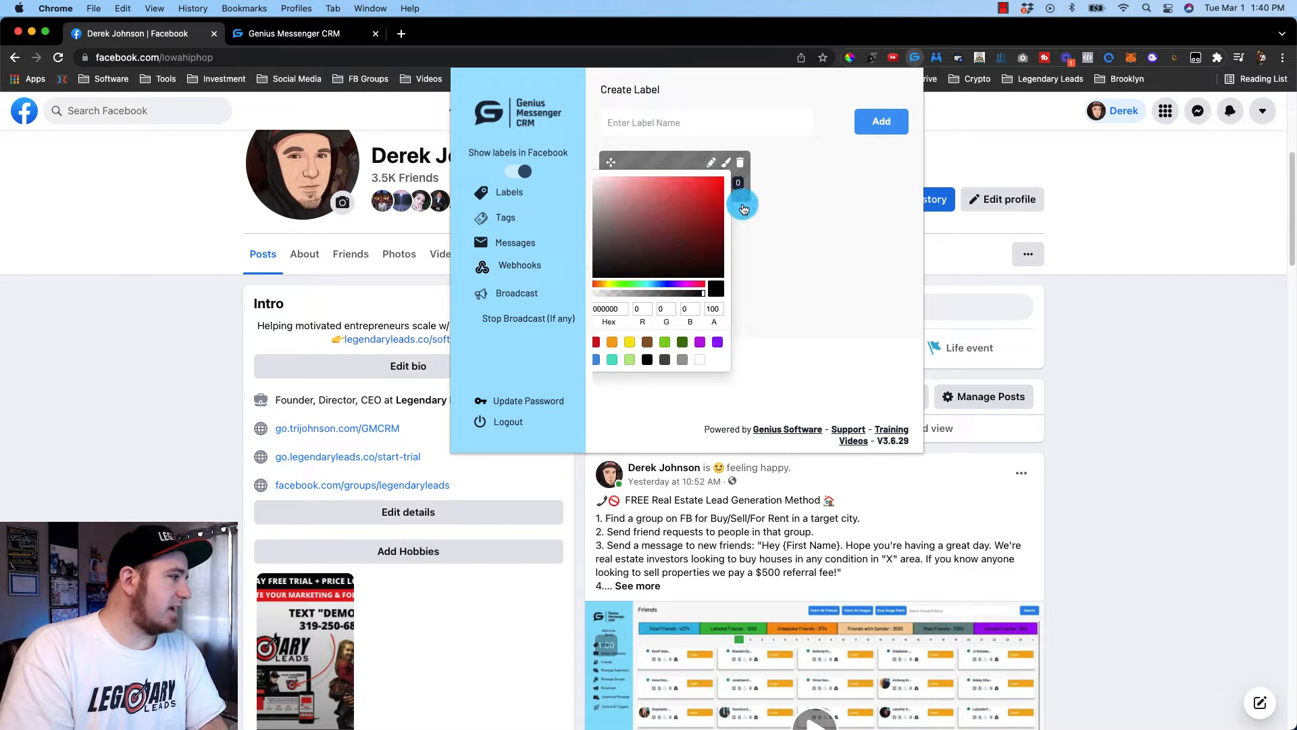
{"action": "left_click", "coordinate": [742, 303]}
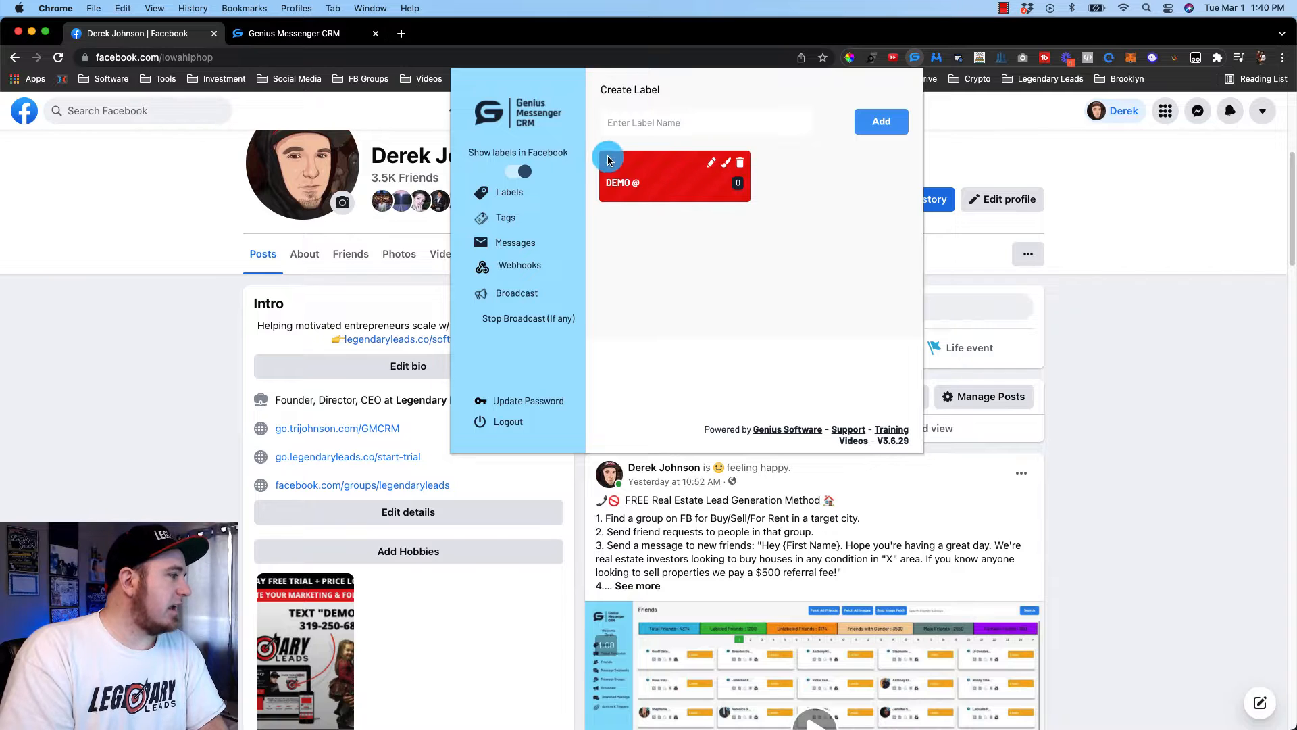
{"action": "left_click_drag", "start_coordinate": [613, 165], "coordinate": [786, 191]}
Add a second label named DEMO 2 and move the DEMO @ label ahead of it
{"action": "left_click", "coordinate": [743, 122]}
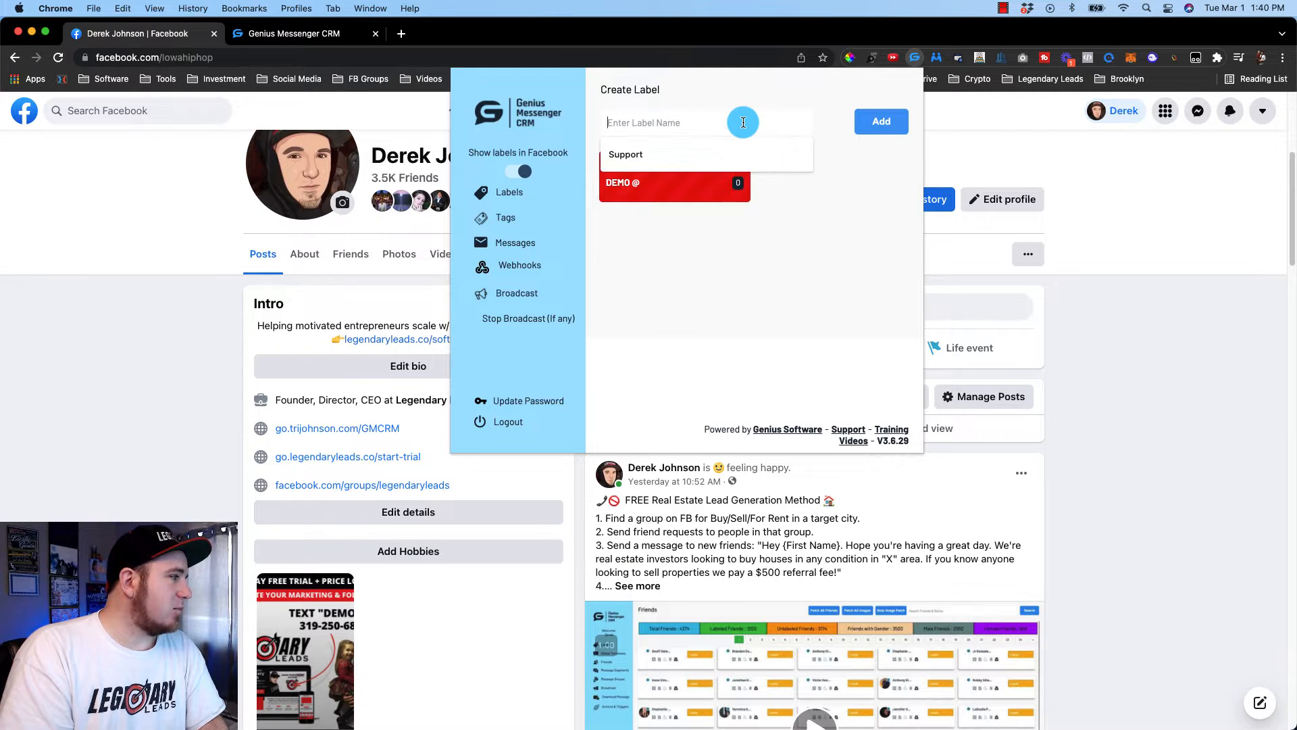
{"action": "type", "text": "DEMO 2"}
{"action": "left_click", "coordinate": [878, 122]}
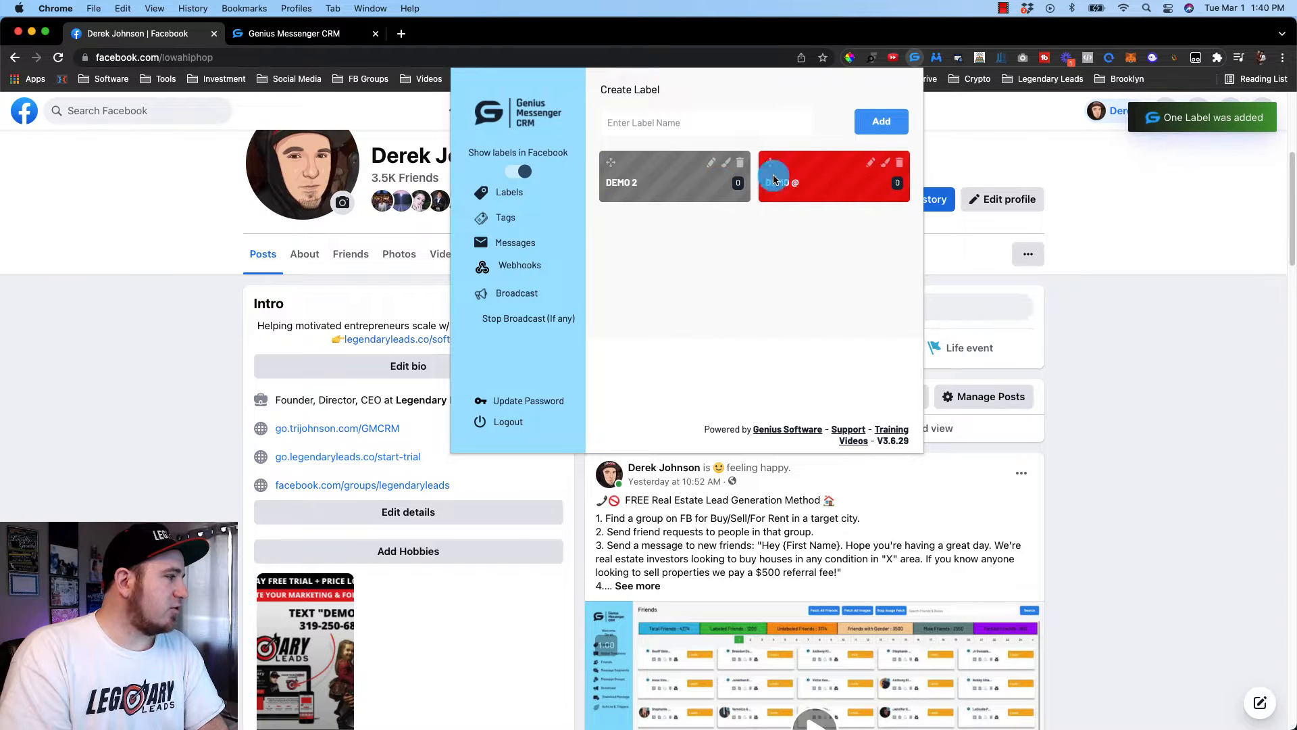
{"action": "left_click_drag", "start_coordinate": [771, 163], "coordinate": [603, 162]}
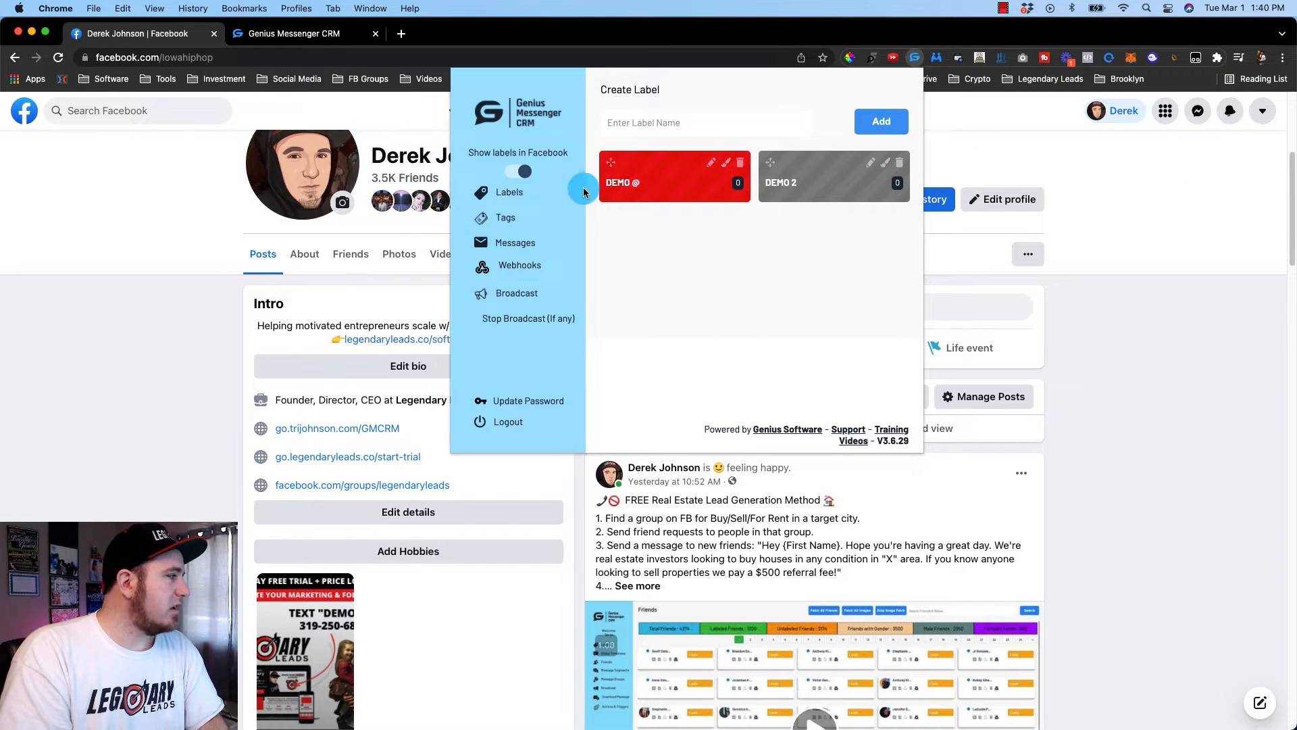
Switch to the full-page Genius Messenger CRM and reload its labels page to load the new labels
{"action": "left_click", "coordinate": [295, 36]}
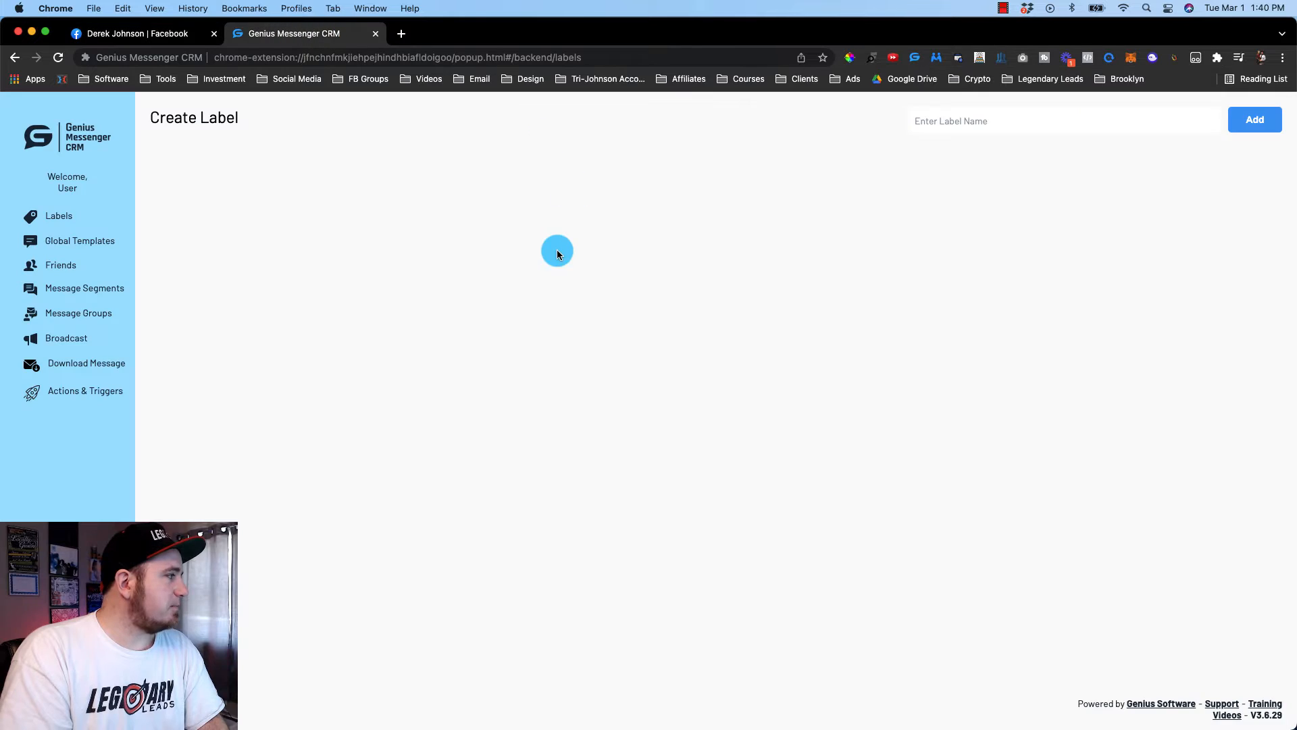
{"action": "left_click", "coordinate": [58, 57]}
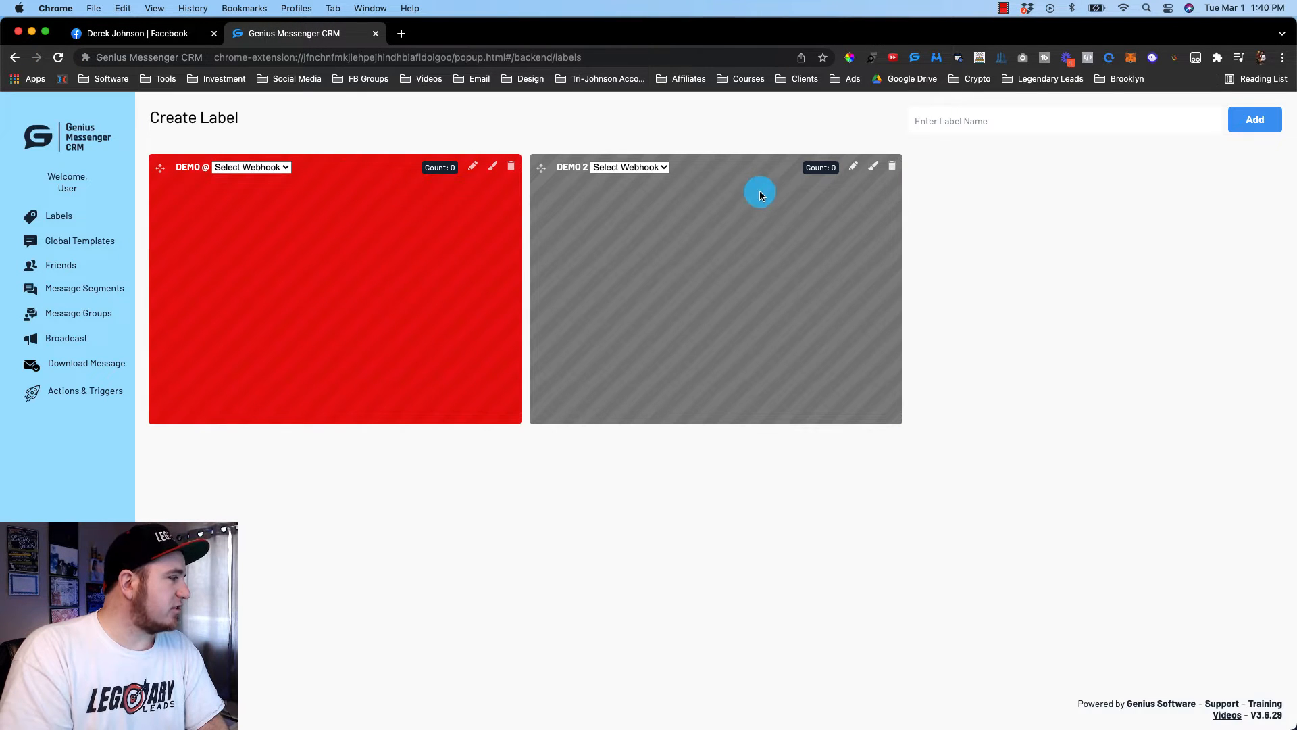
{"action": "left_click_drag", "start_coordinate": [541, 166], "coordinate": [609, 194]}
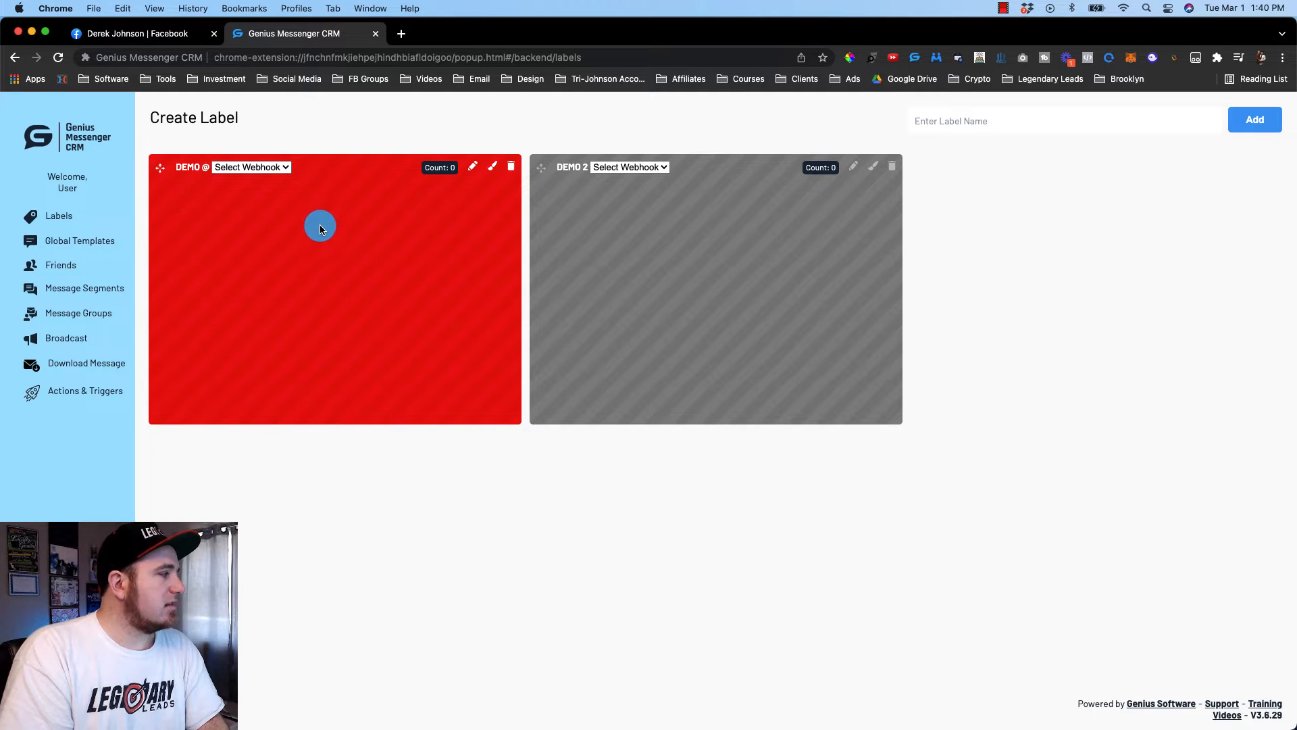
{"action": "left_click", "coordinate": [138, 35]}
{"action": "left_click", "coordinate": [318, 35]}
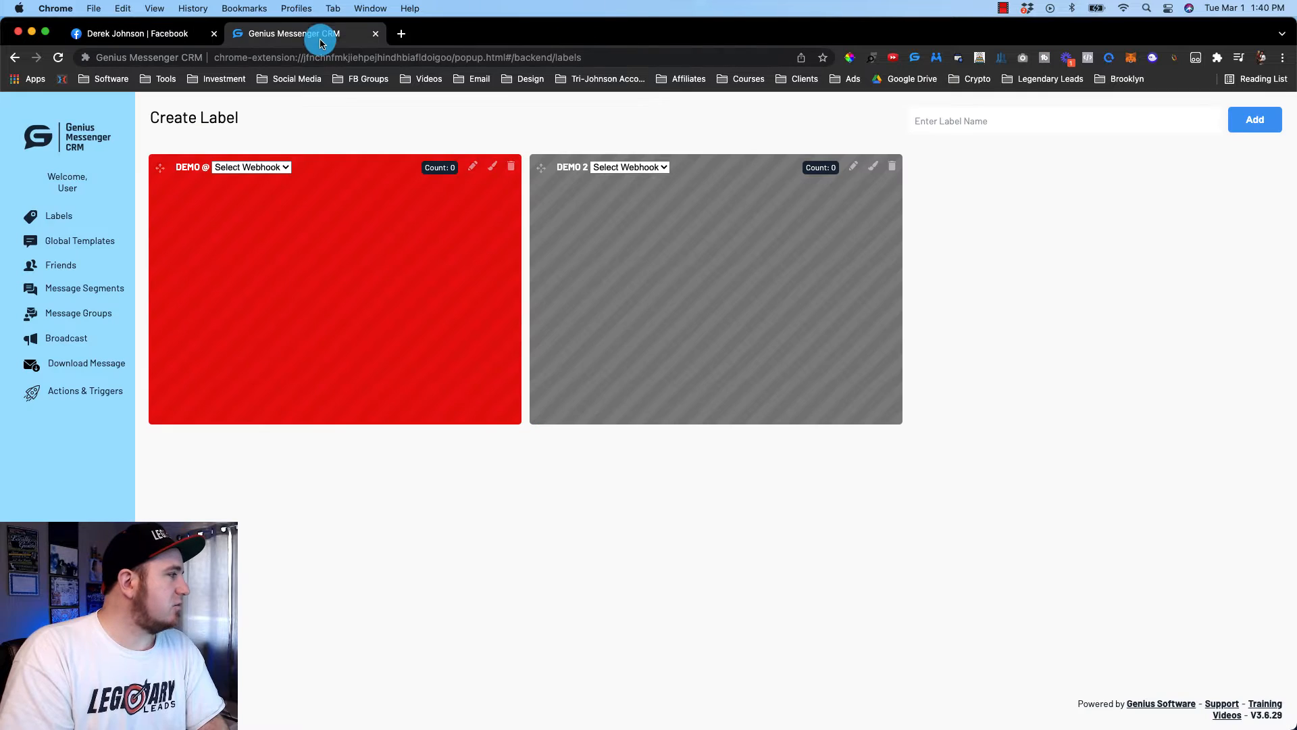
Fetch all Facebook friends into the CRM's Friends section and check the automated sync page
{"action": "left_click", "coordinate": [54, 263]}
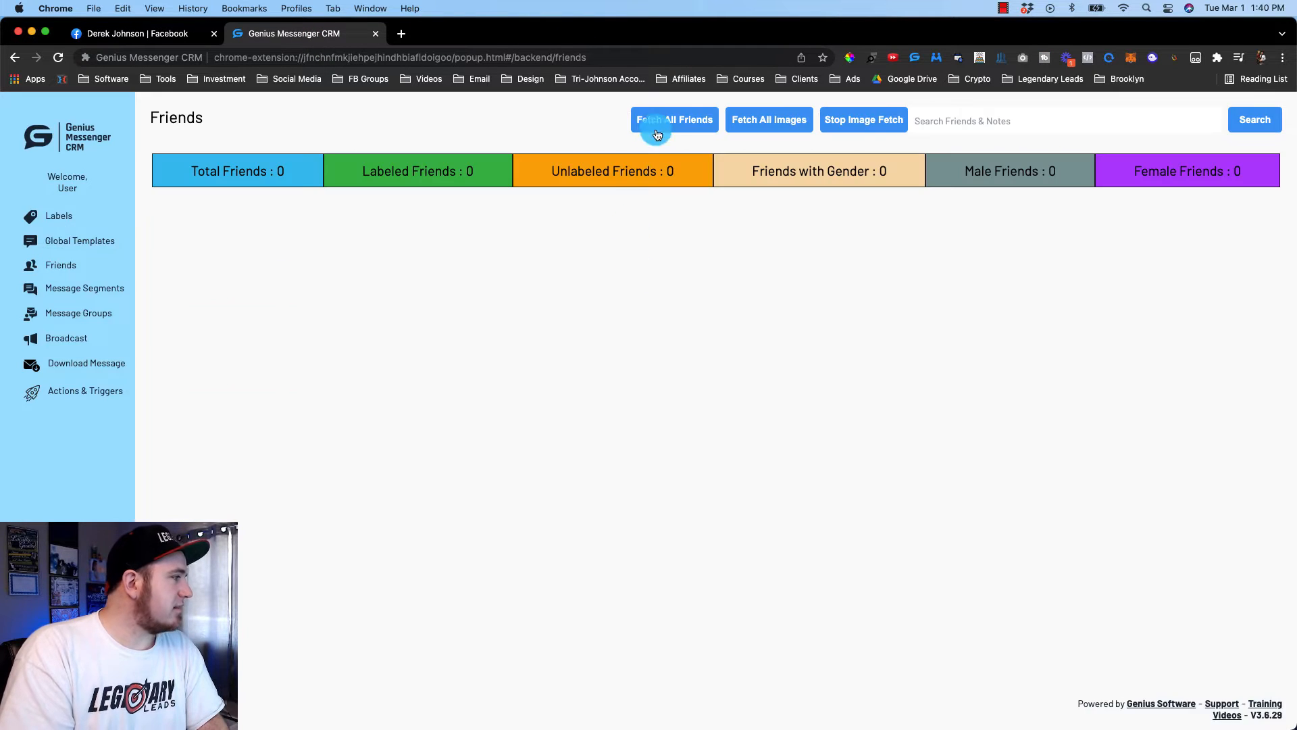
{"action": "left_click", "coordinate": [678, 120]}
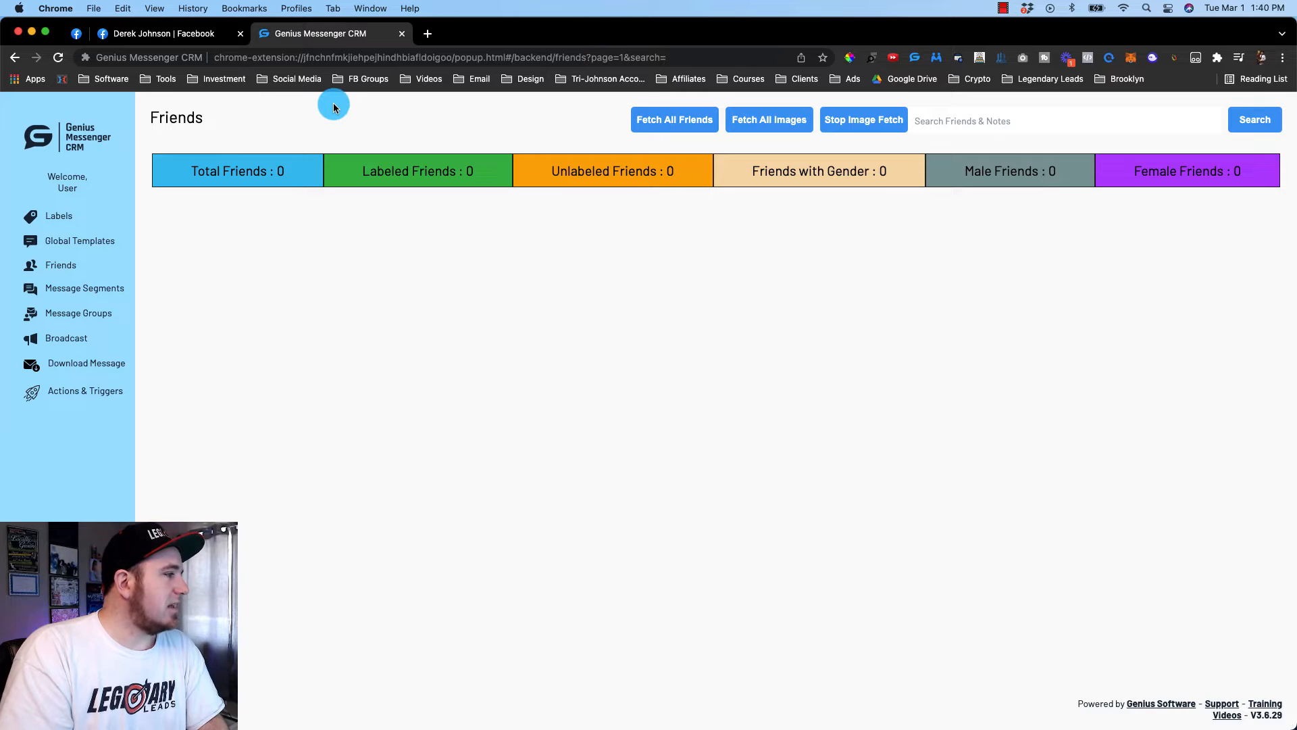
{"action": "left_click", "coordinate": [76, 34]}
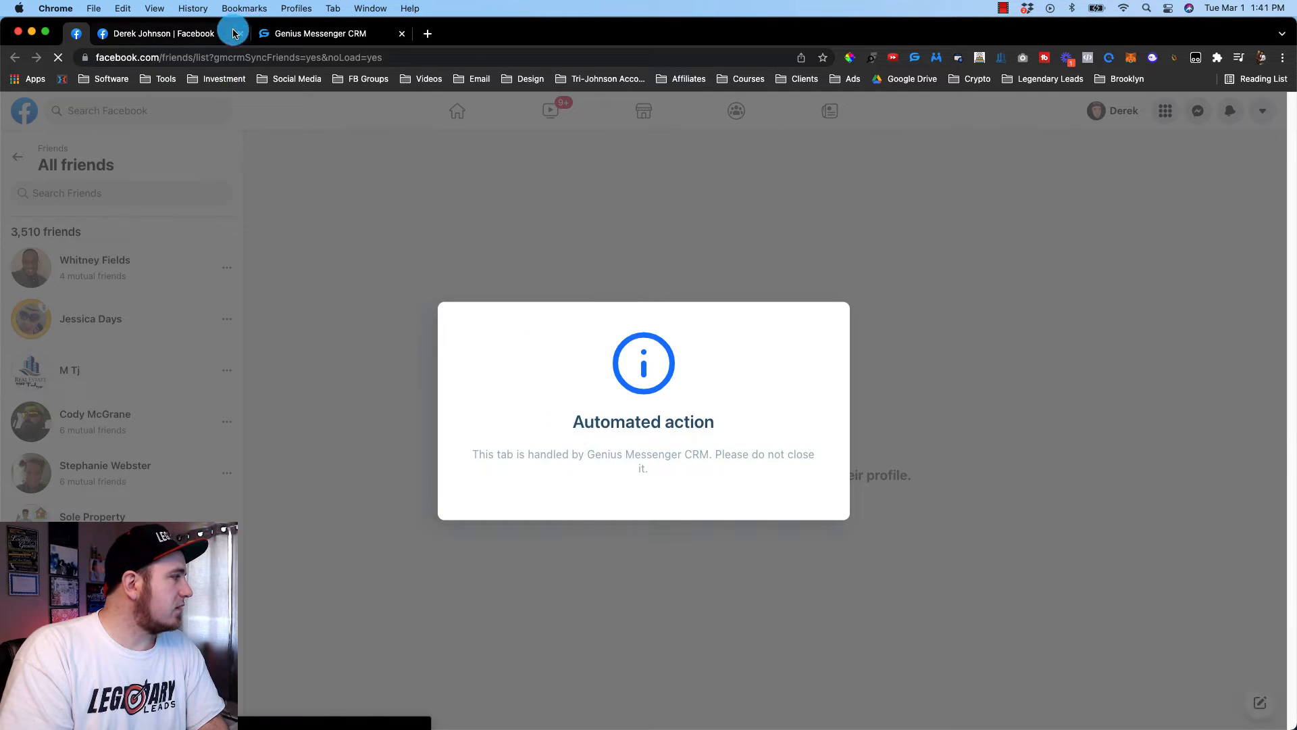
{"action": "left_click", "coordinate": [305, 37]}
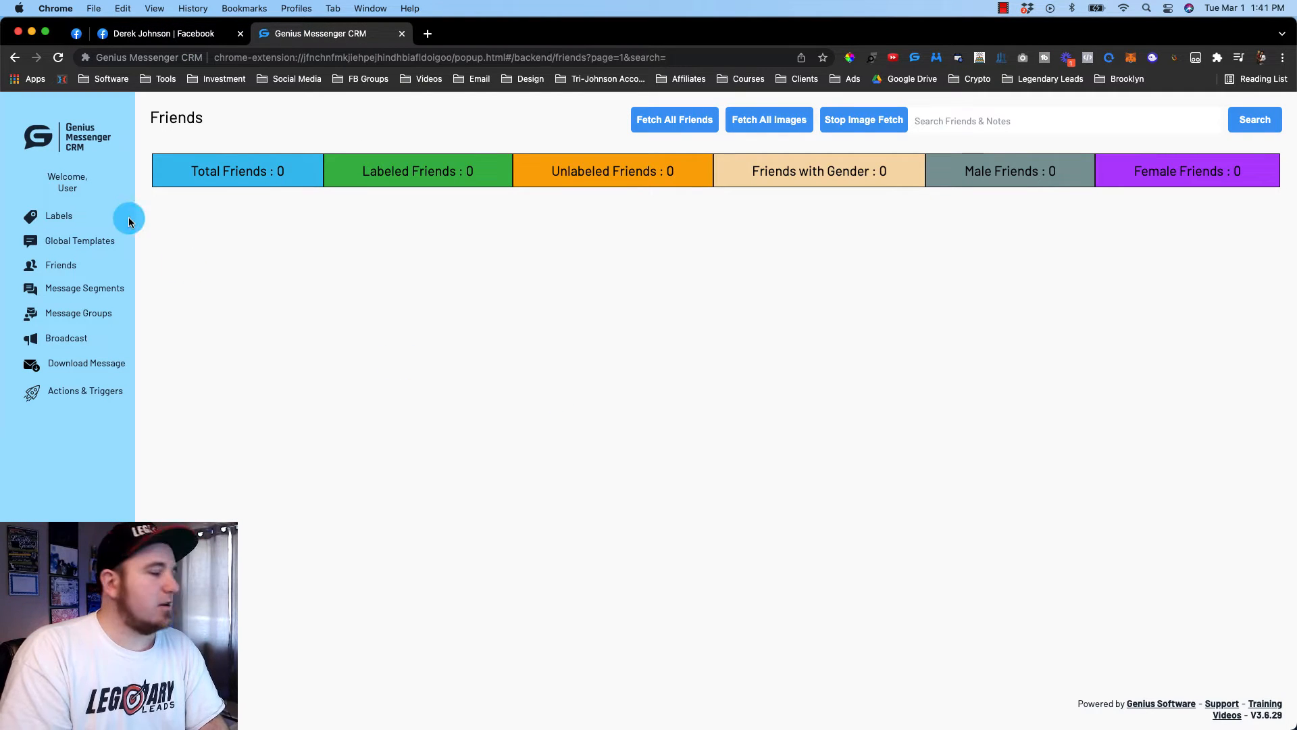
{"action": "left_click", "coordinate": [307, 315]}
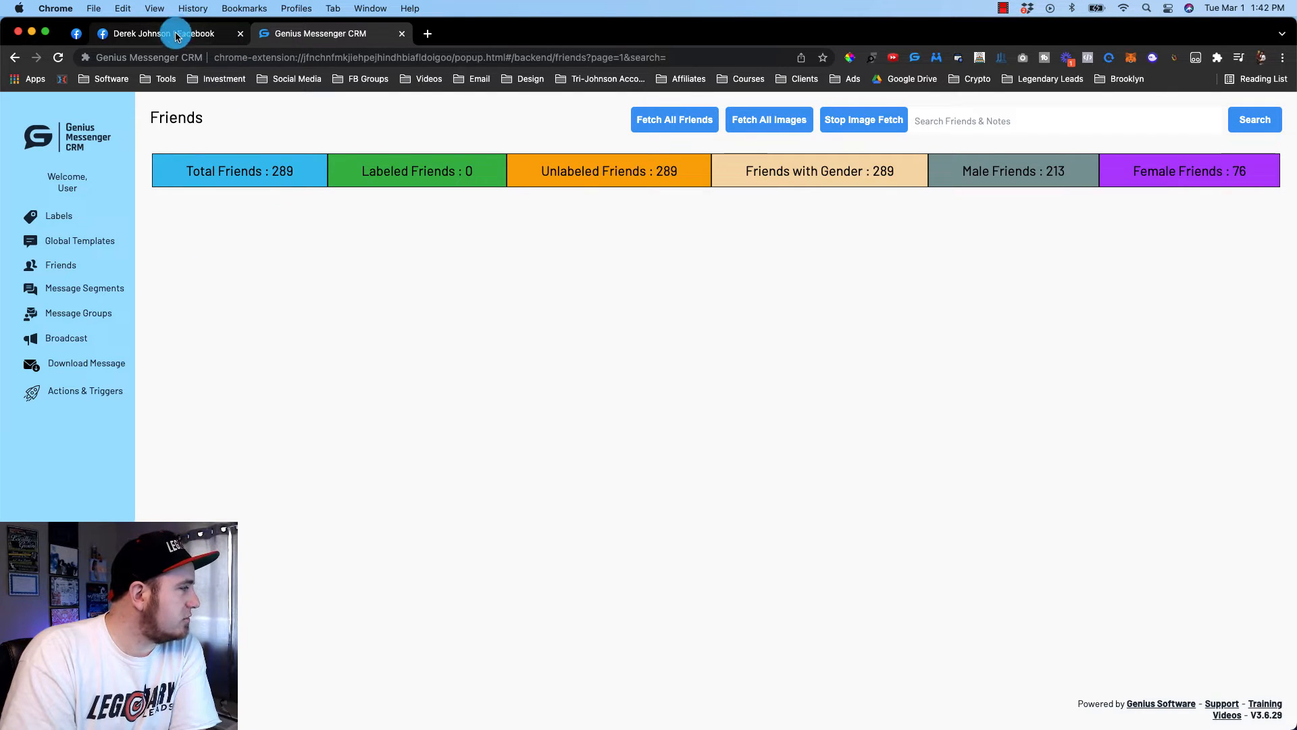
Rename the DEMO @ label as Cold Leads
{"action": "left_click", "coordinate": [64, 217]}
{"action": "left_click", "coordinate": [471, 166]}
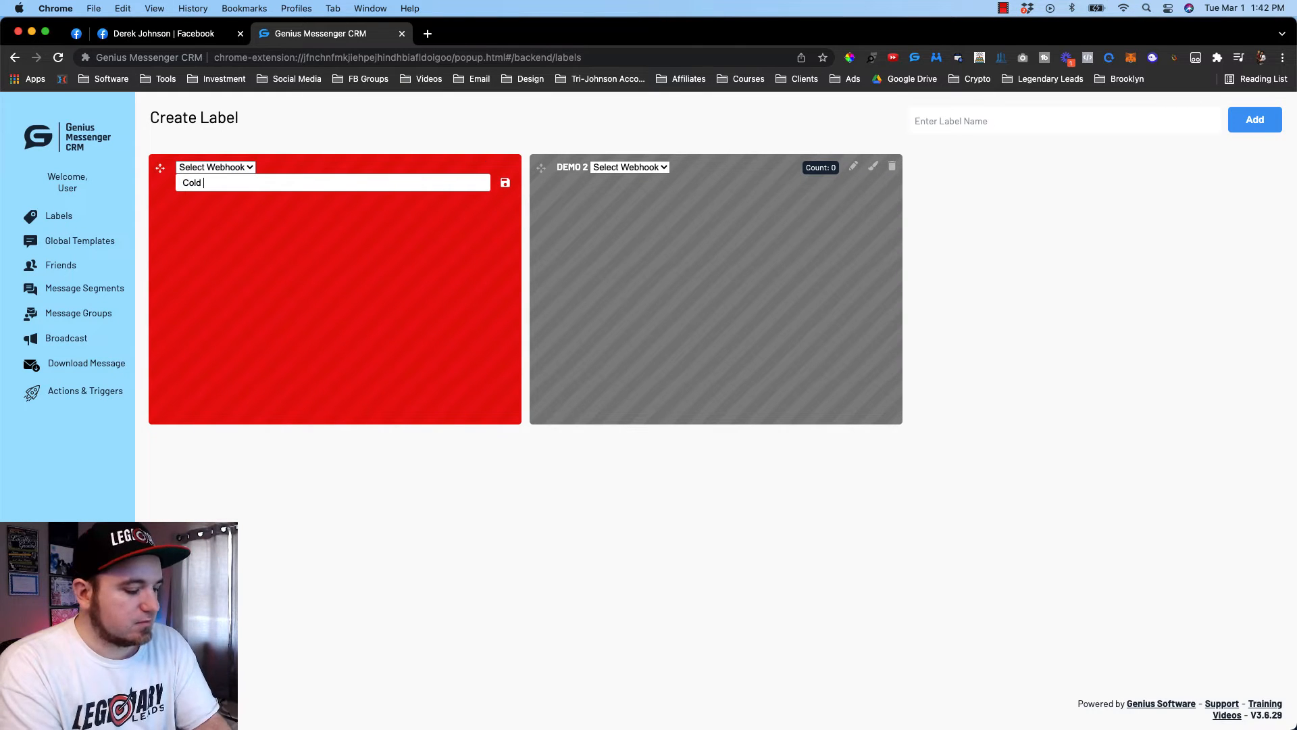
{"action": "left_click", "coordinate": [505, 182]}
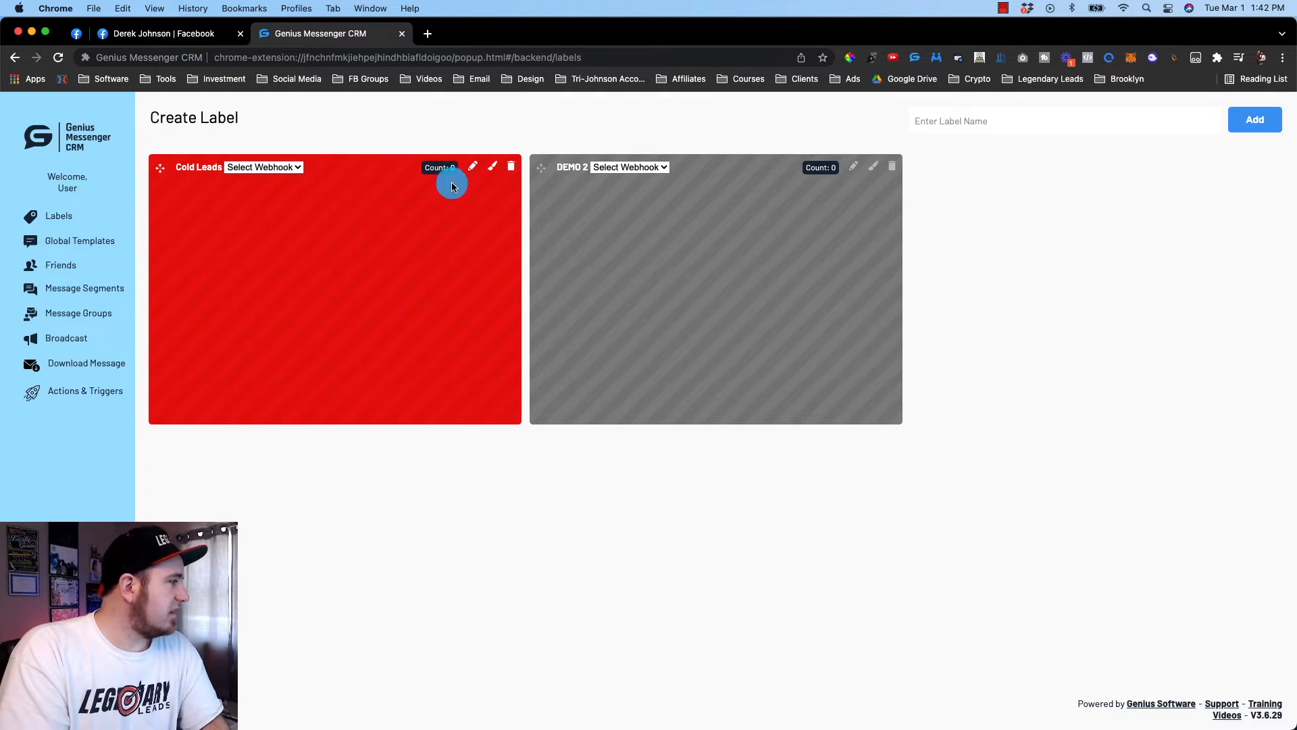
Recolor the Cold Leads label light blue, starting from the 4A90E2 preset
{"action": "left_click", "coordinate": [491, 165]}
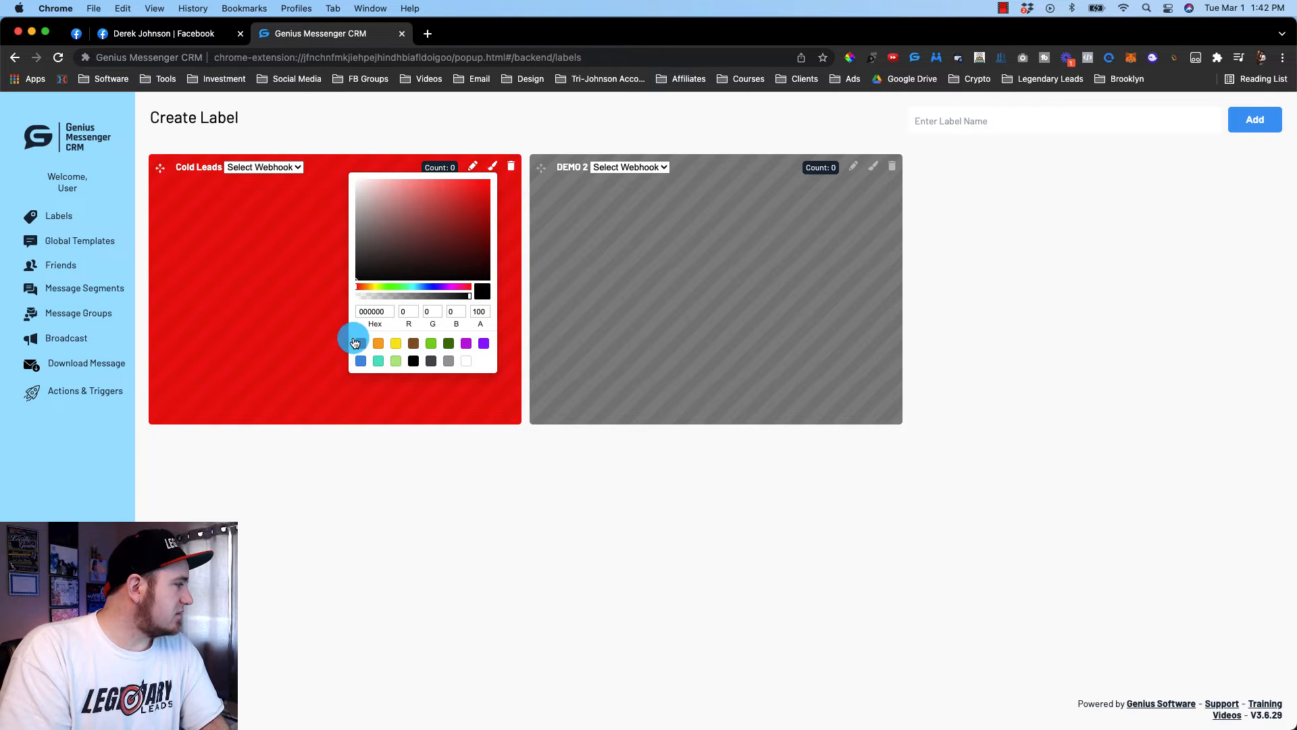
{"action": "left_click", "coordinate": [377, 363]}
{"action": "left_click", "coordinate": [361, 363]}
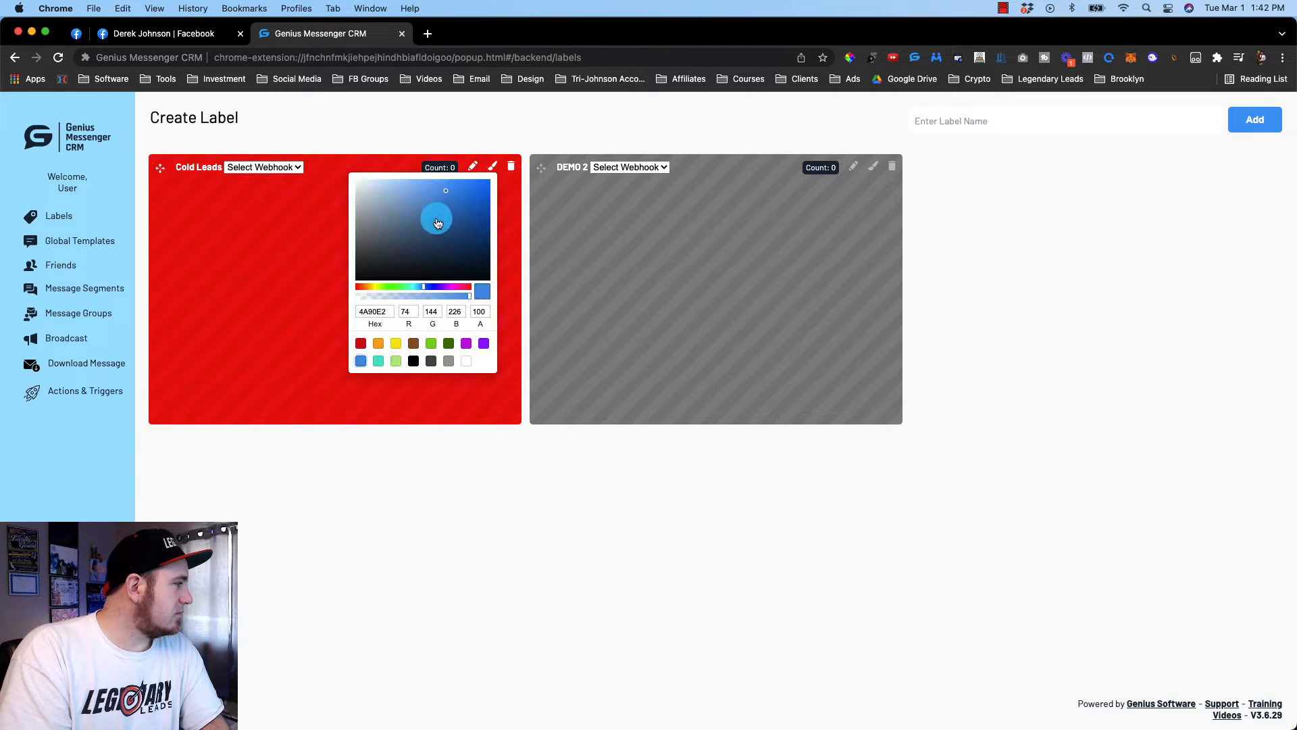
{"action": "left_click", "coordinate": [428, 191]}
{"action": "left_click", "coordinate": [283, 225]}
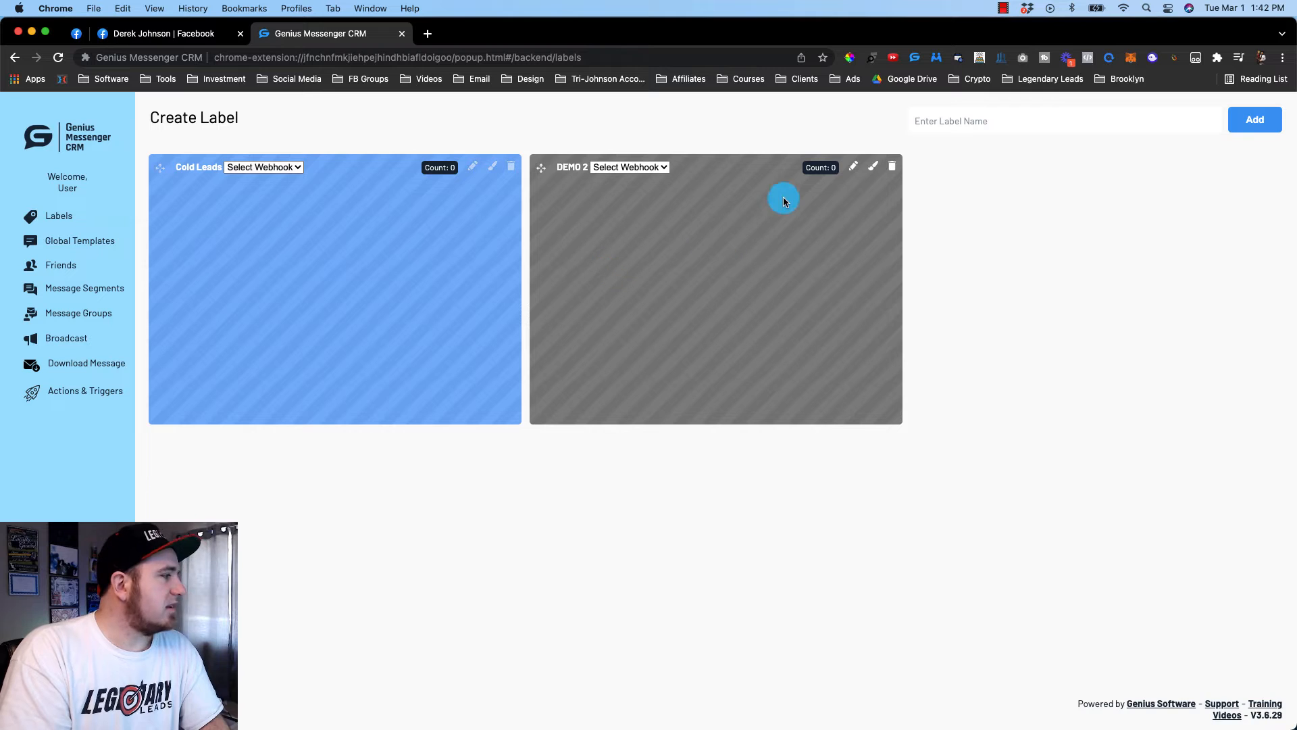
Rename the DEMO 2 label to a name beginning with "Message # 1" and recolor it yellow
{"action": "left_click", "coordinate": [850, 167]}
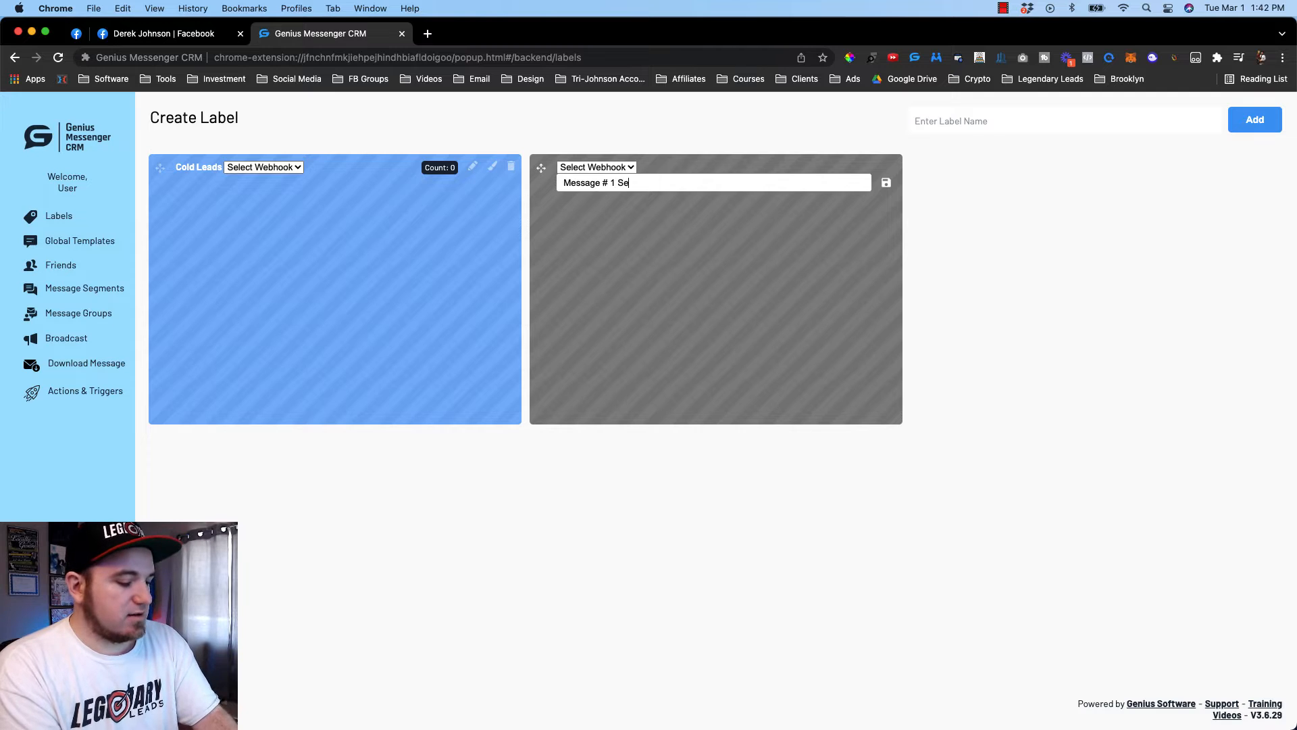
{"action": "left_click", "coordinate": [886, 182]}
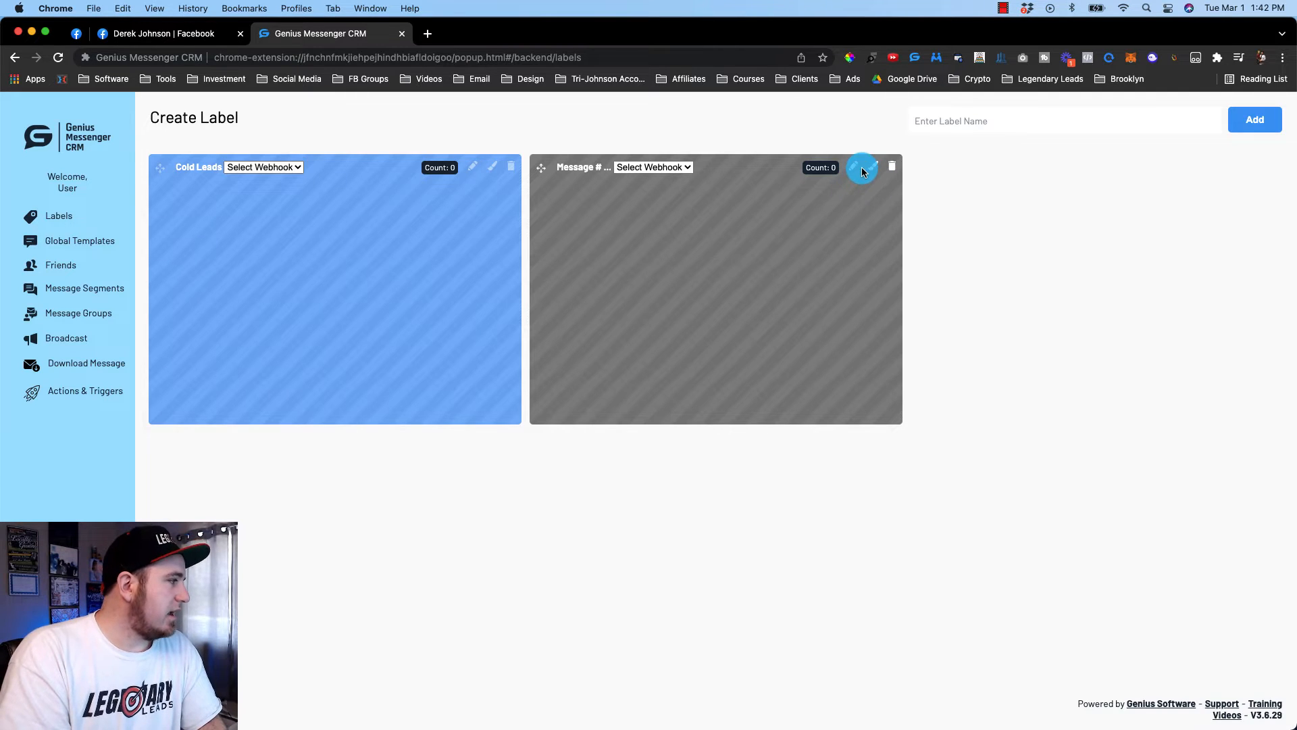
{"action": "left_click", "coordinate": [872, 167]}
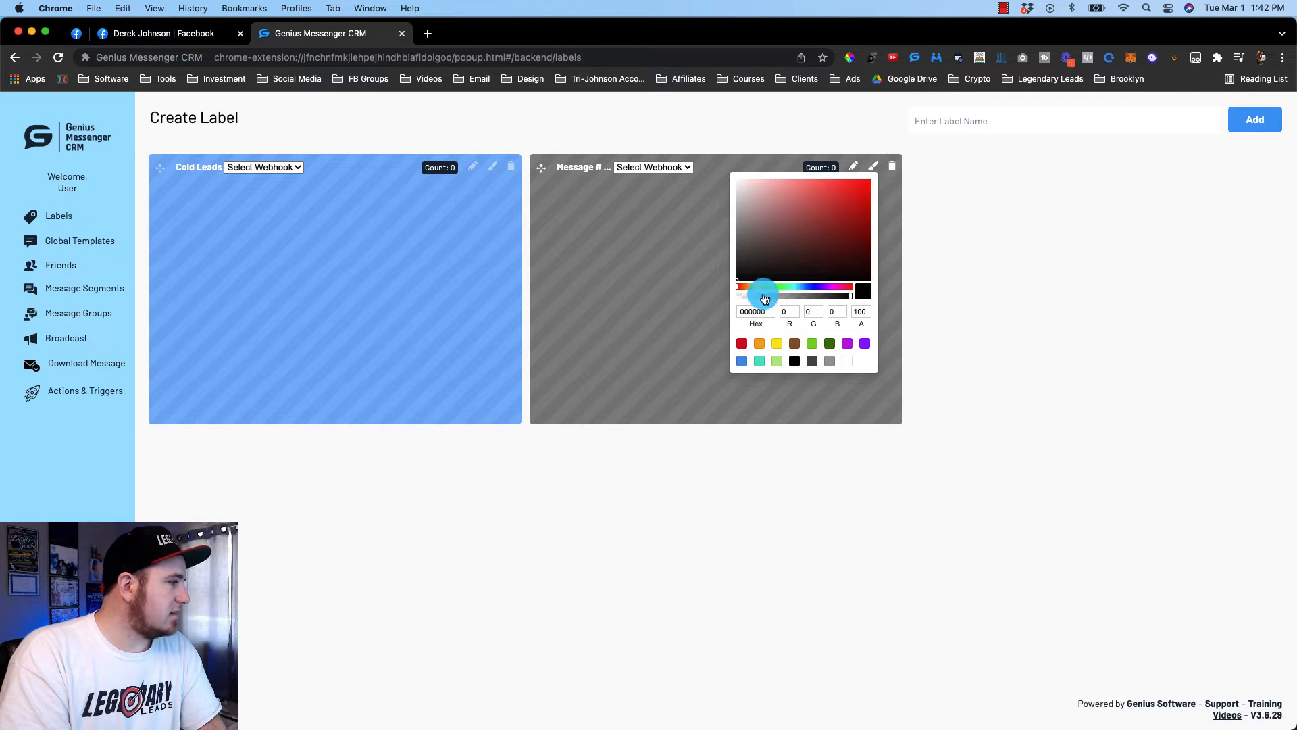
{"action": "left_click", "coordinate": [776, 343]}
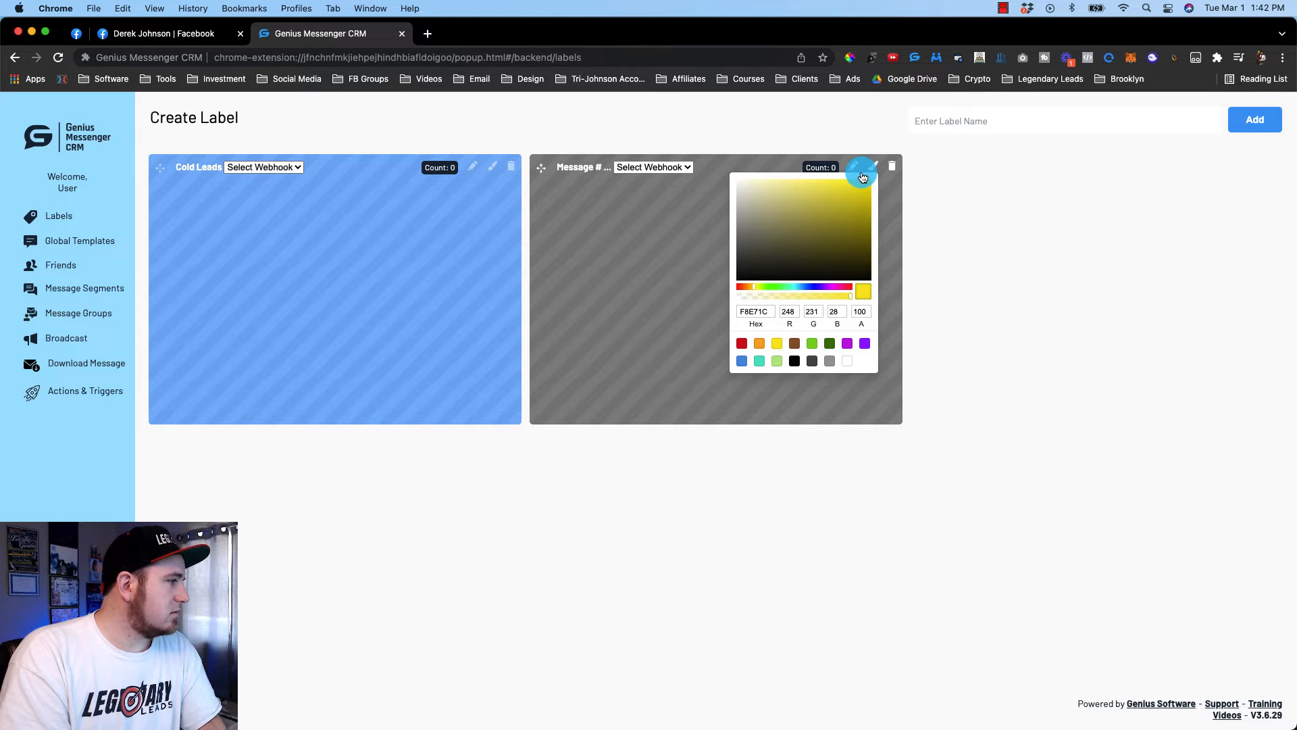
{"action": "left_click", "coordinate": [863, 176]}
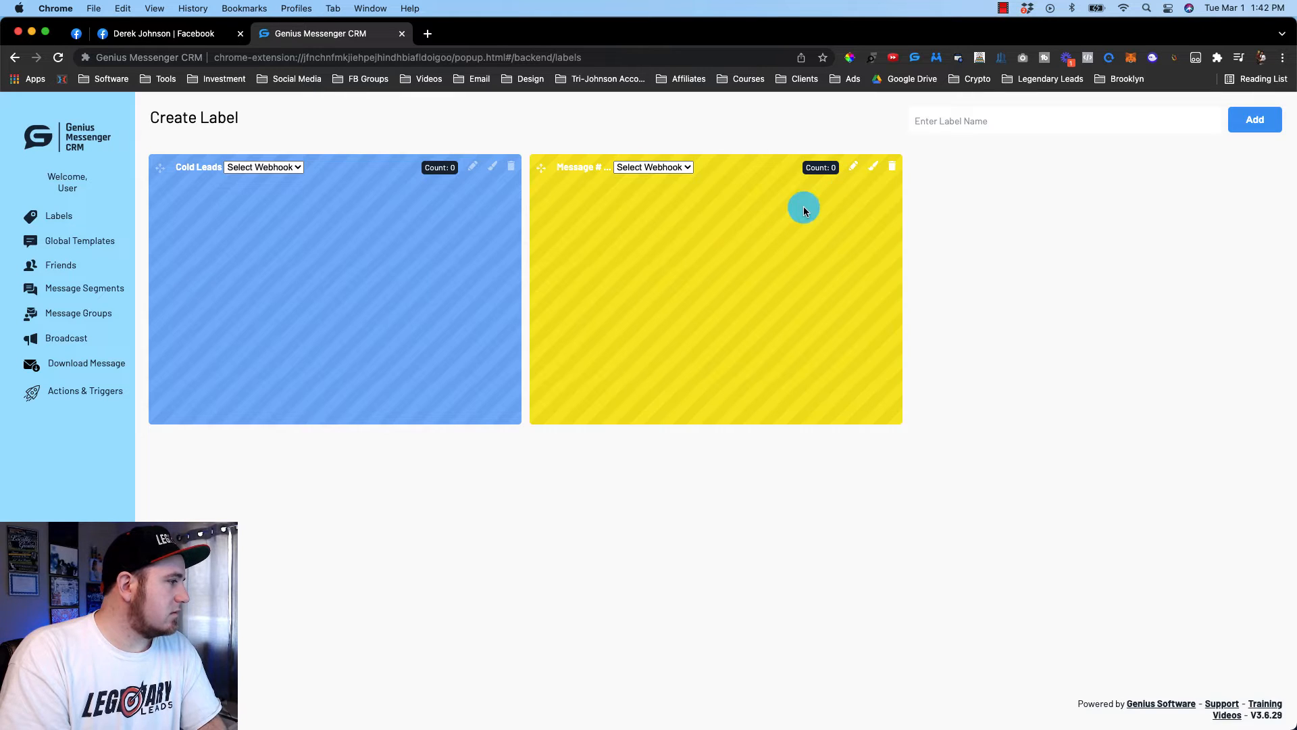
Switch to the Facebook profile and view the label choices for the first Messenger conversation
{"action": "left_click", "coordinate": [166, 42]}
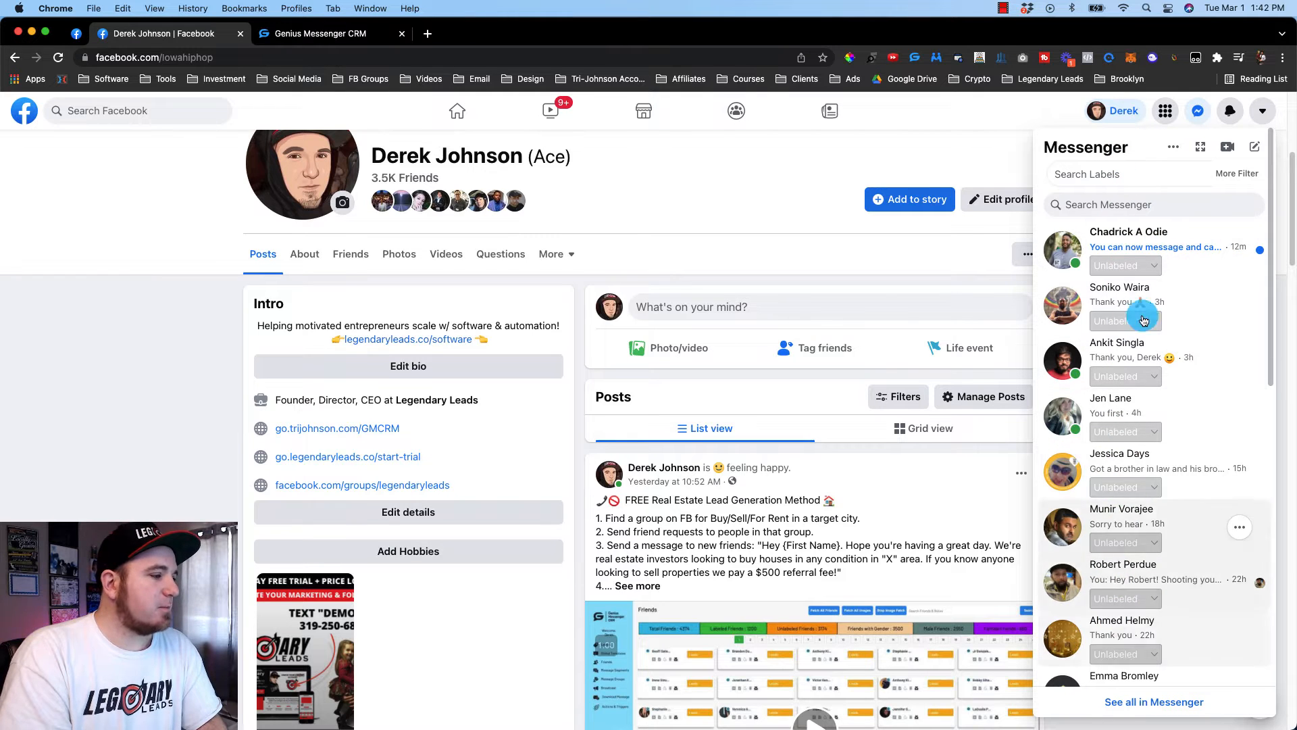
{"action": "left_click", "coordinate": [1119, 268]}
{"action": "scroll", "coordinate": [1127, 236], "scroll_direction": "down", "scroll_amount": 1}
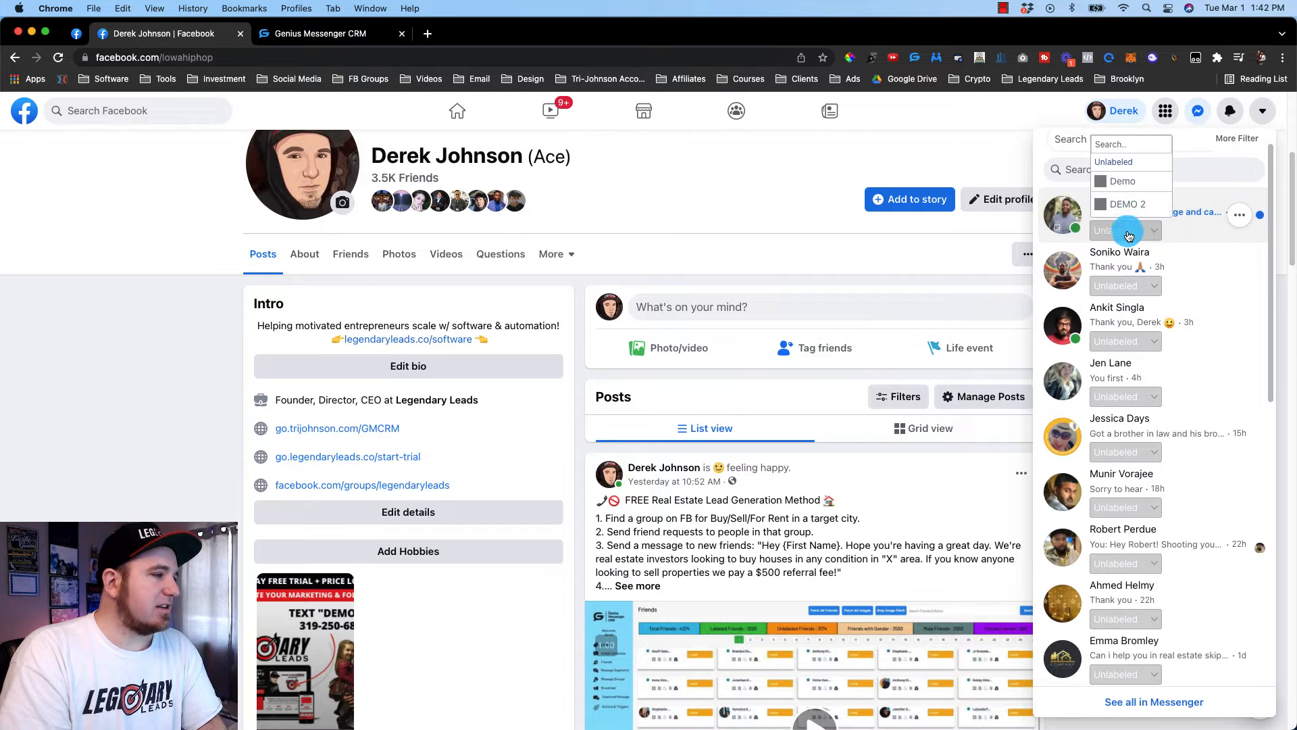
{"action": "scroll", "coordinate": [1127, 237], "scroll_direction": "up", "scroll_amount": 1}
Reload Facebook to load the updated labels and assign Cold Leads to the first Messenger conversation
{"action": "left_click", "coordinate": [61, 57]}
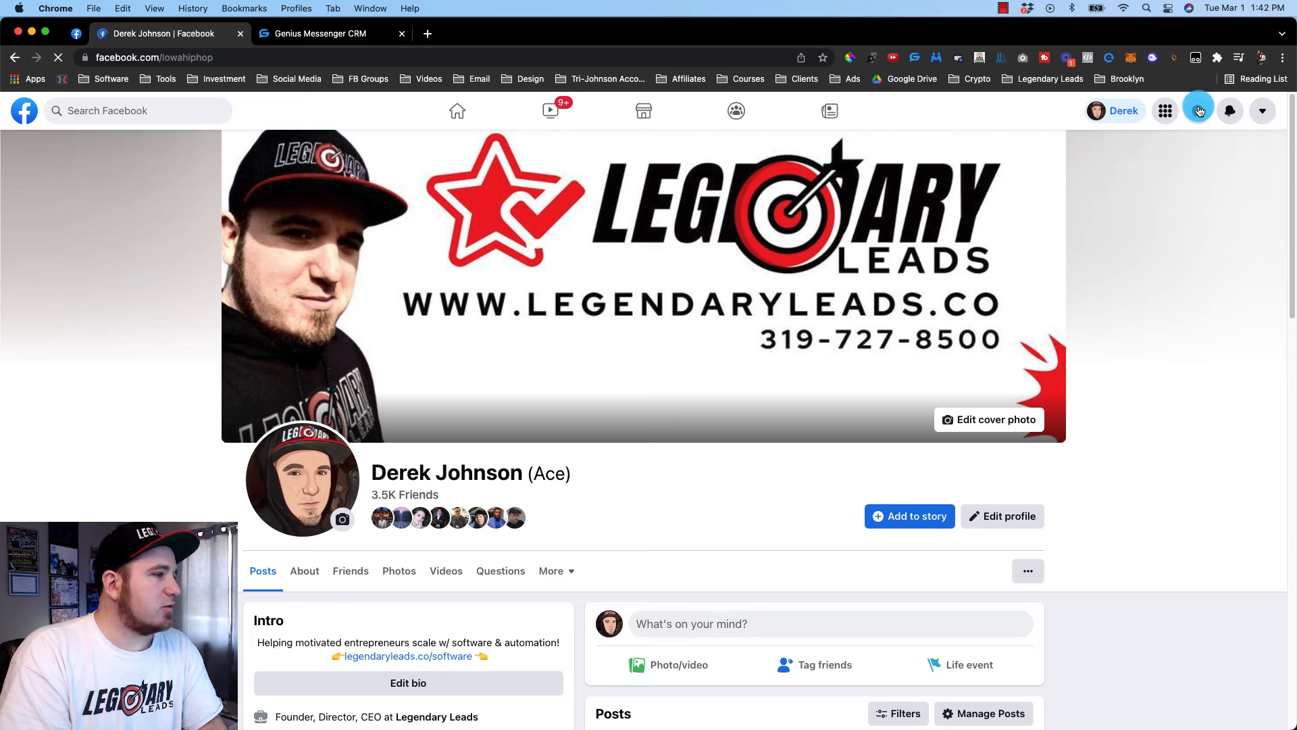
{"action": "left_click", "coordinate": [1200, 110]}
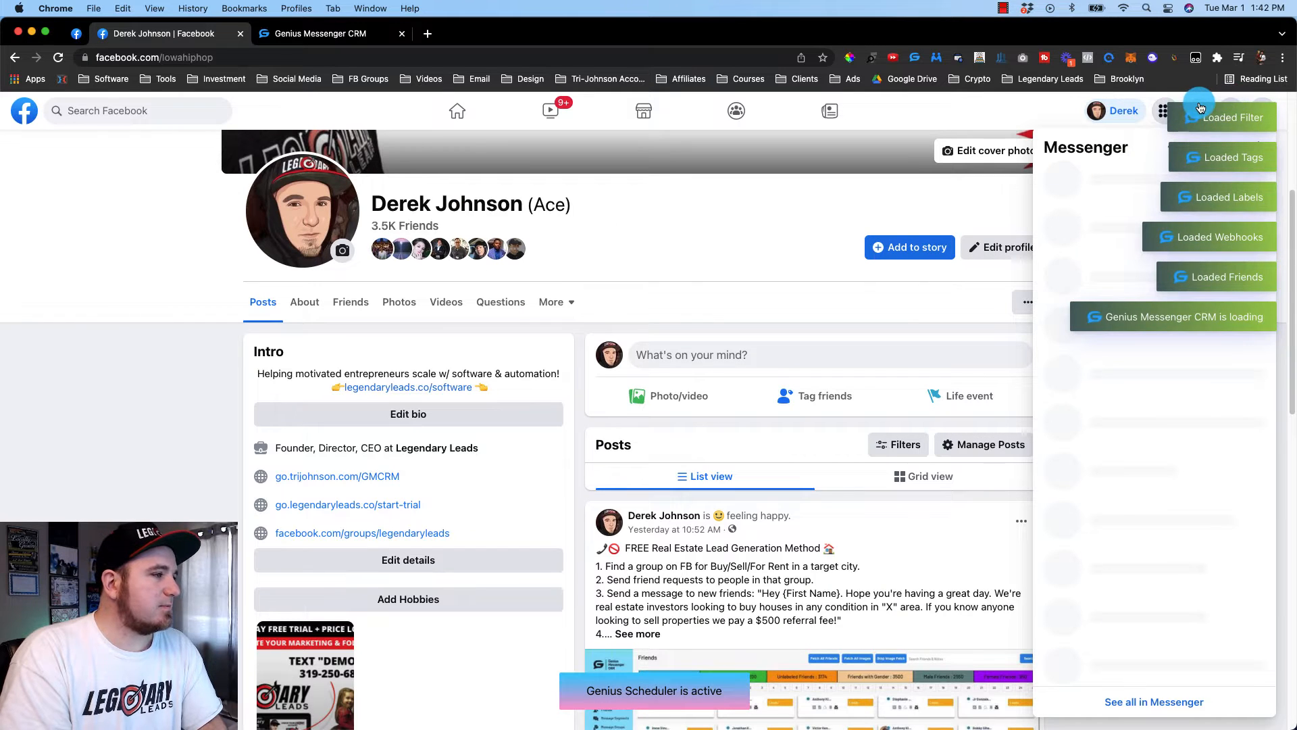
{"action": "left_click", "coordinate": [1135, 266]}
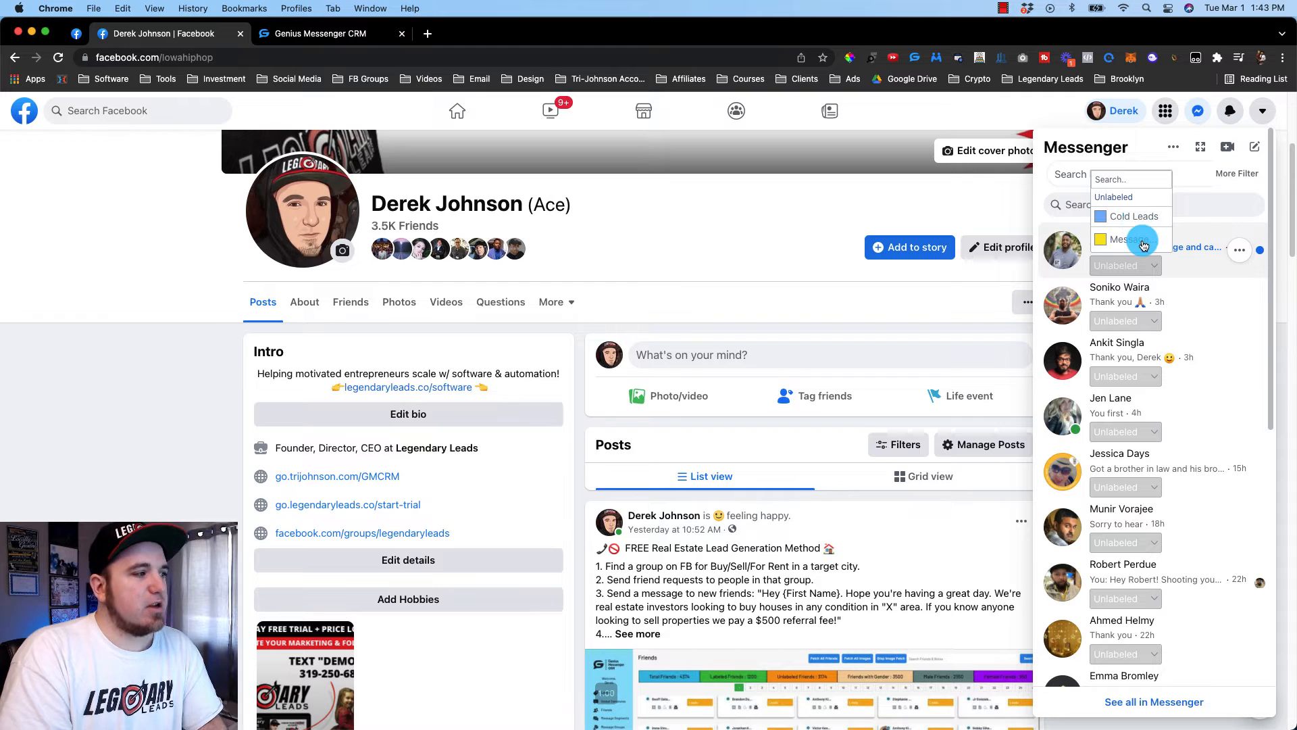
{"action": "left_click", "coordinate": [1132, 223]}
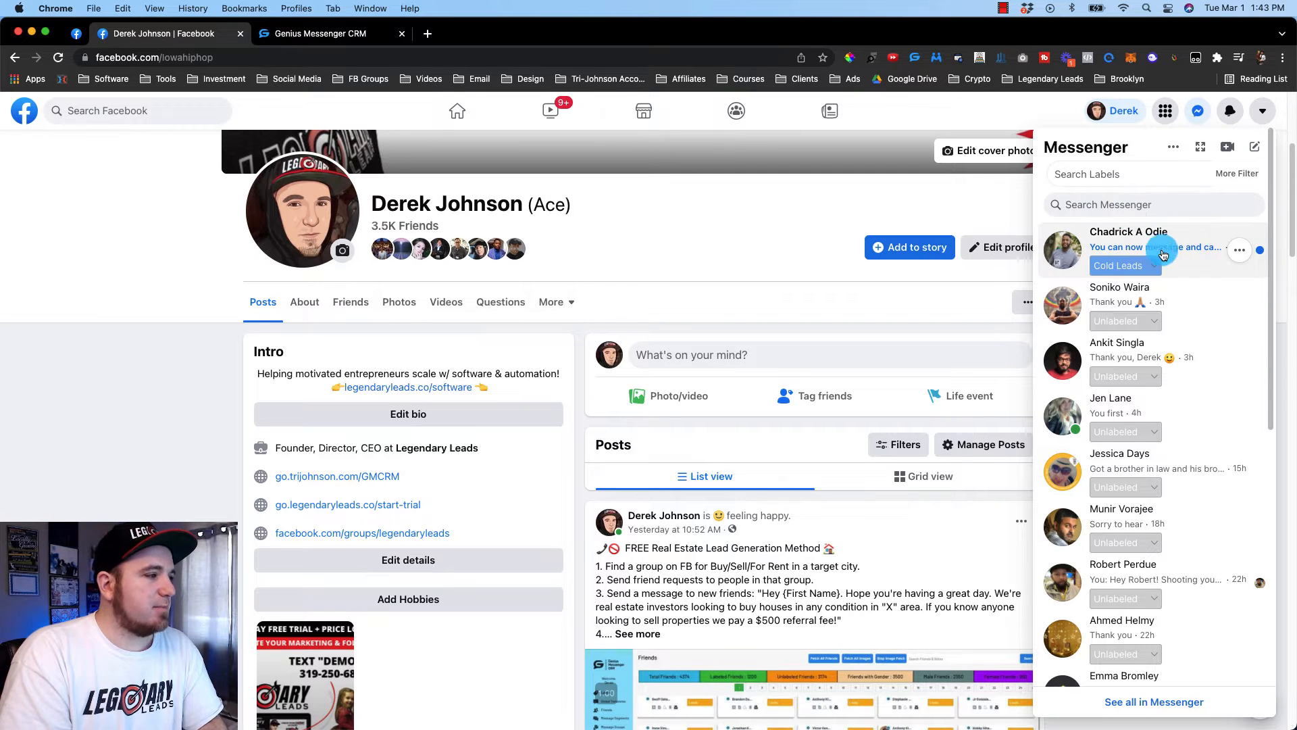
Switch to Genius Messenger CRM, refresh the Labels board and show the notes for the contact under Cold Leads
{"action": "left_click", "coordinate": [340, 52]}
{"action": "left_click", "coordinate": [318, 33]}
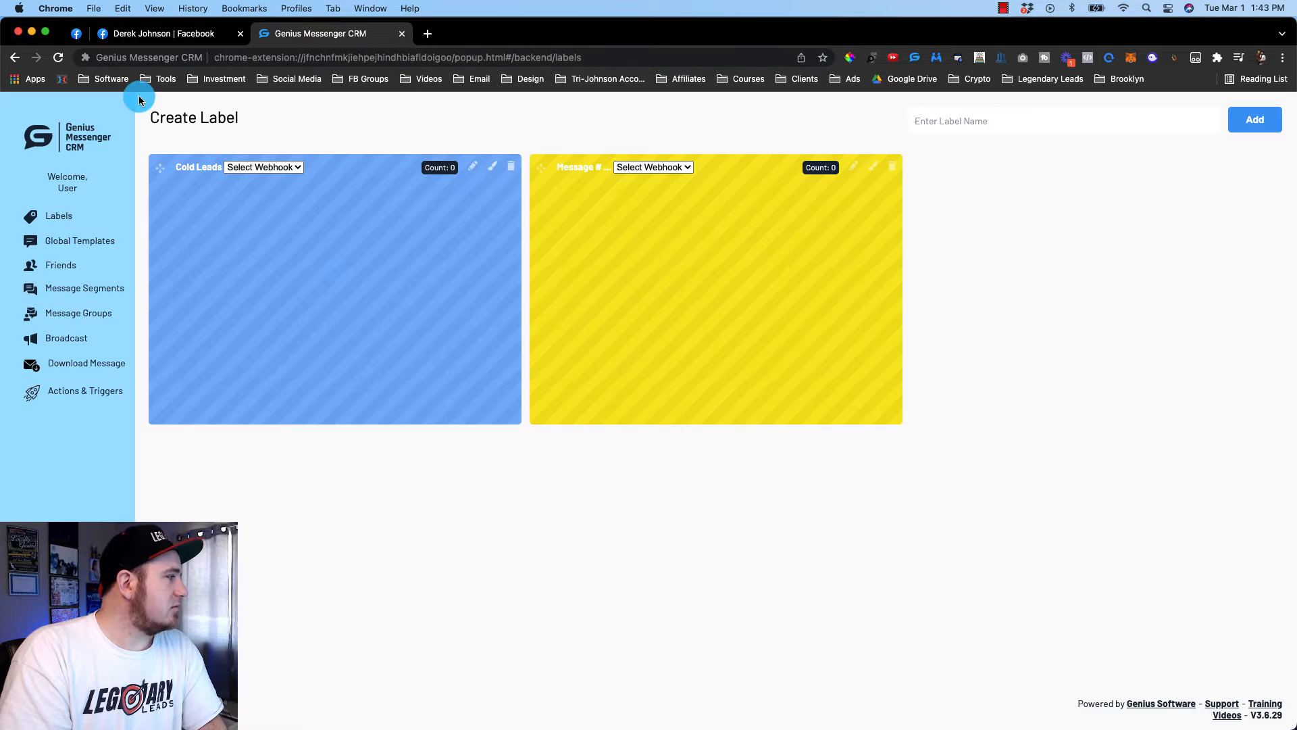
{"action": "left_click", "coordinate": [60, 60]}
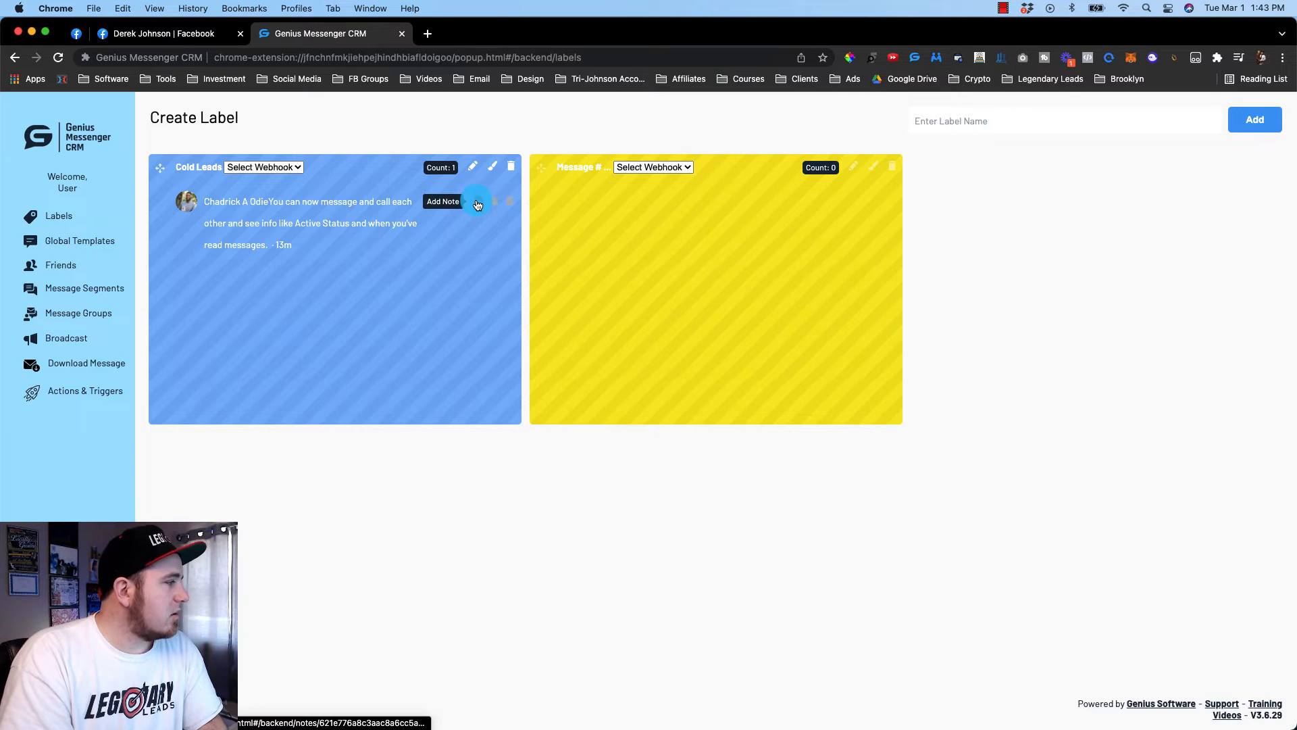
{"action": "left_click", "coordinate": [477, 204]}
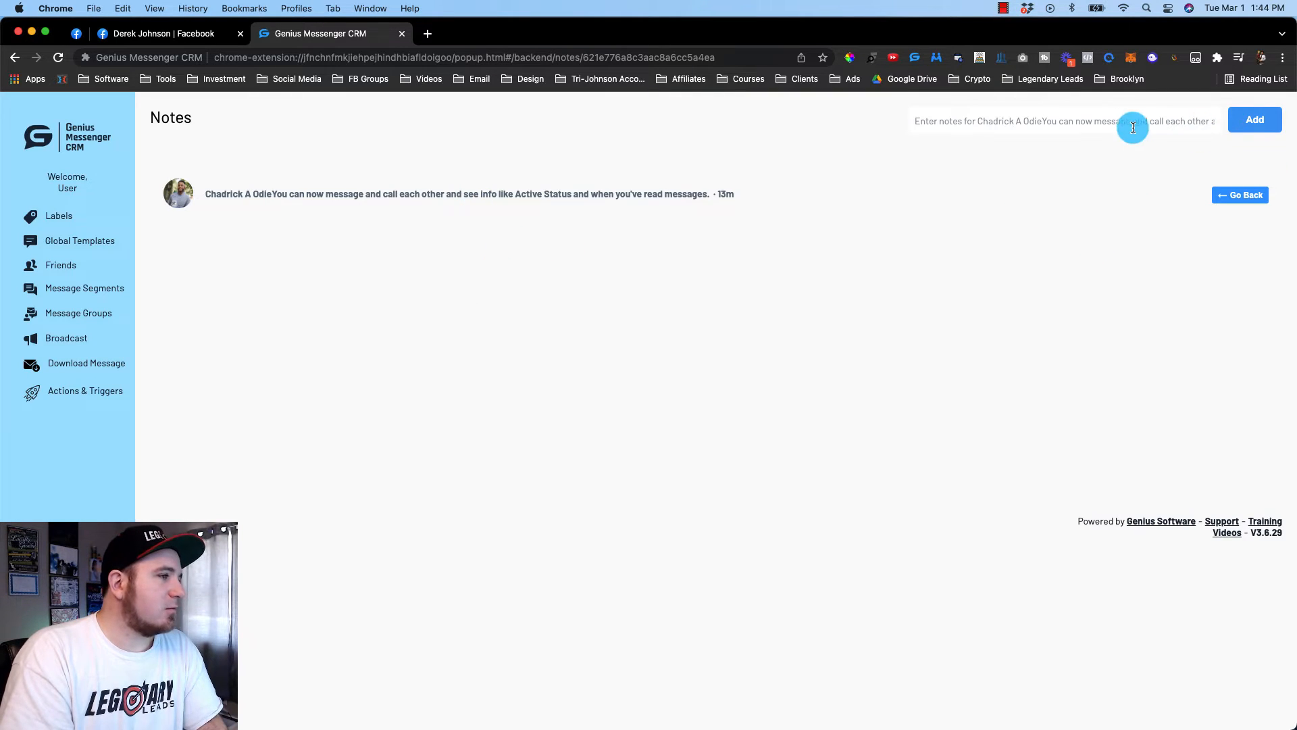
Add two notes, "Note 1" and "Note 2", to the Cold Leads contact
{"action": "left_click", "coordinate": [1108, 120]}
{"action": "left_click", "coordinate": [976, 149]}
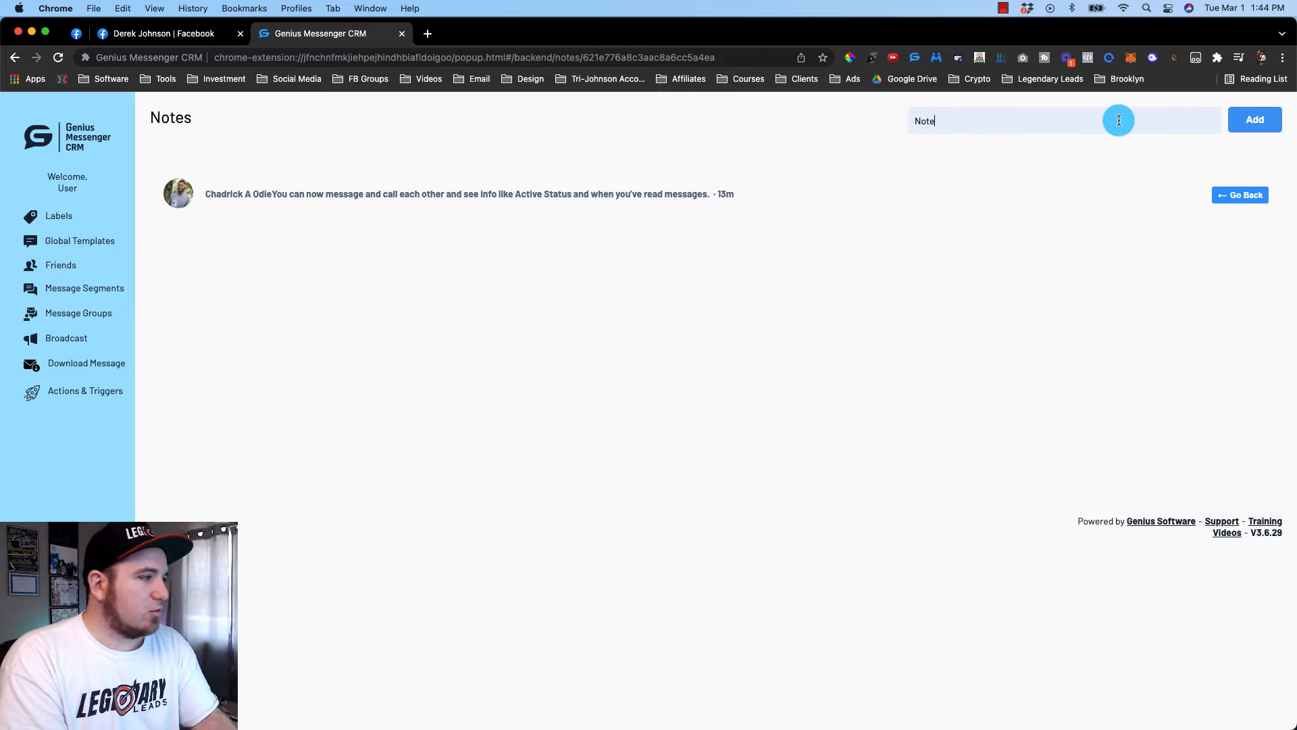
{"action": "type", "text": "1"}
{"action": "left_click", "coordinate": [1254, 119]}
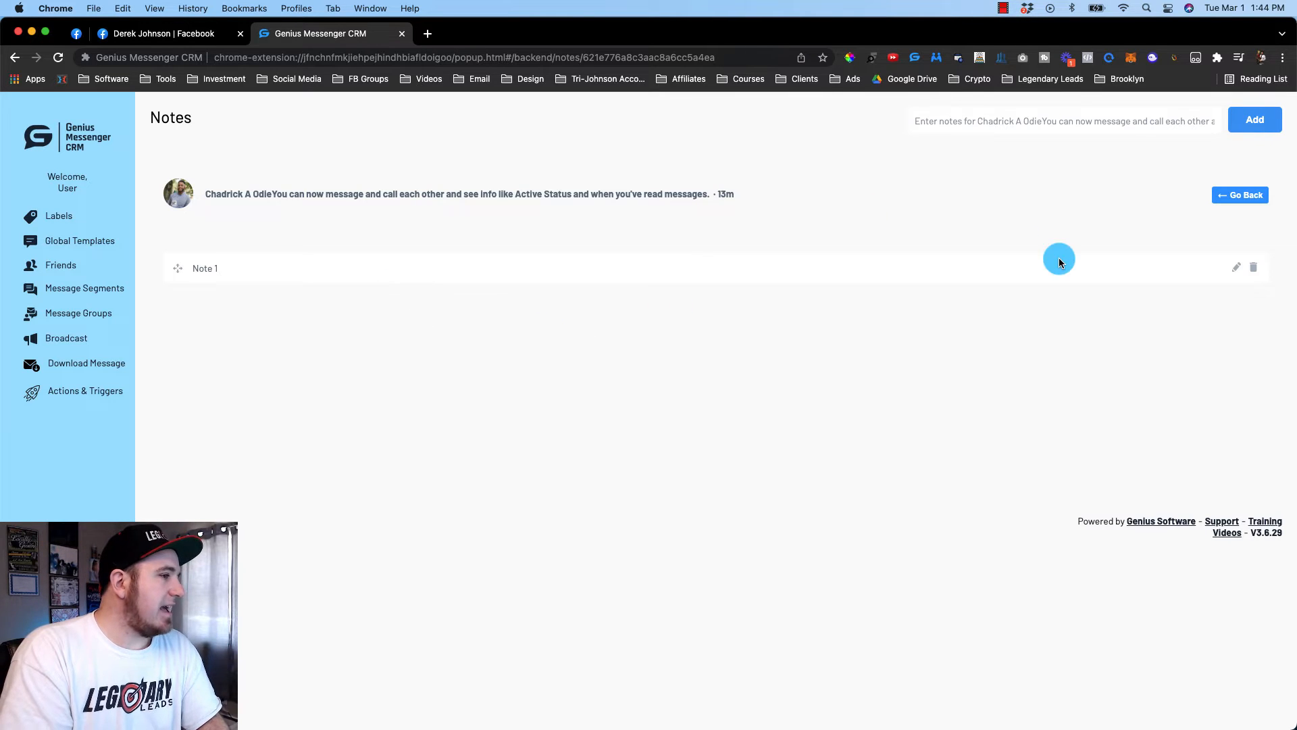
{"action": "left_click", "coordinate": [1061, 119]}
{"action": "type", "text": "Note 2"}
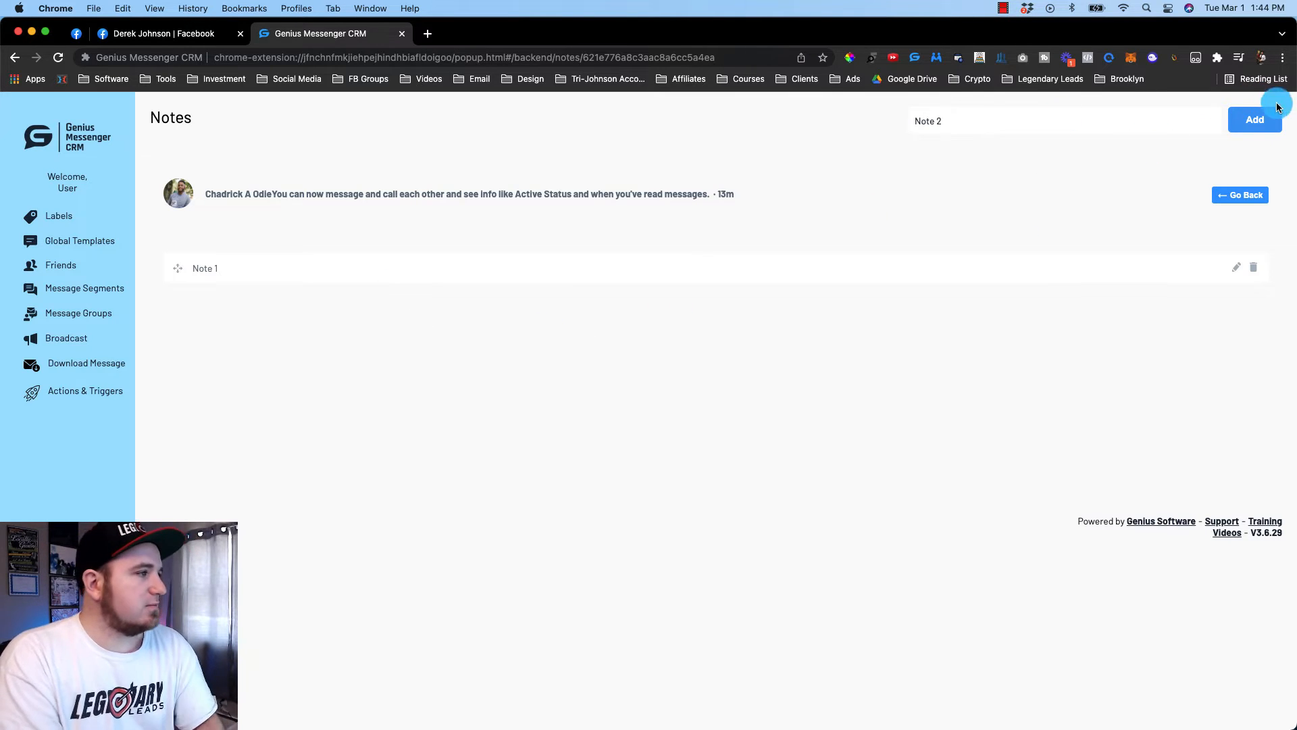
{"action": "left_click", "coordinate": [1255, 119]}
{"action": "left_click_drag", "start_coordinate": [179, 306], "coordinate": [1017, 192]}
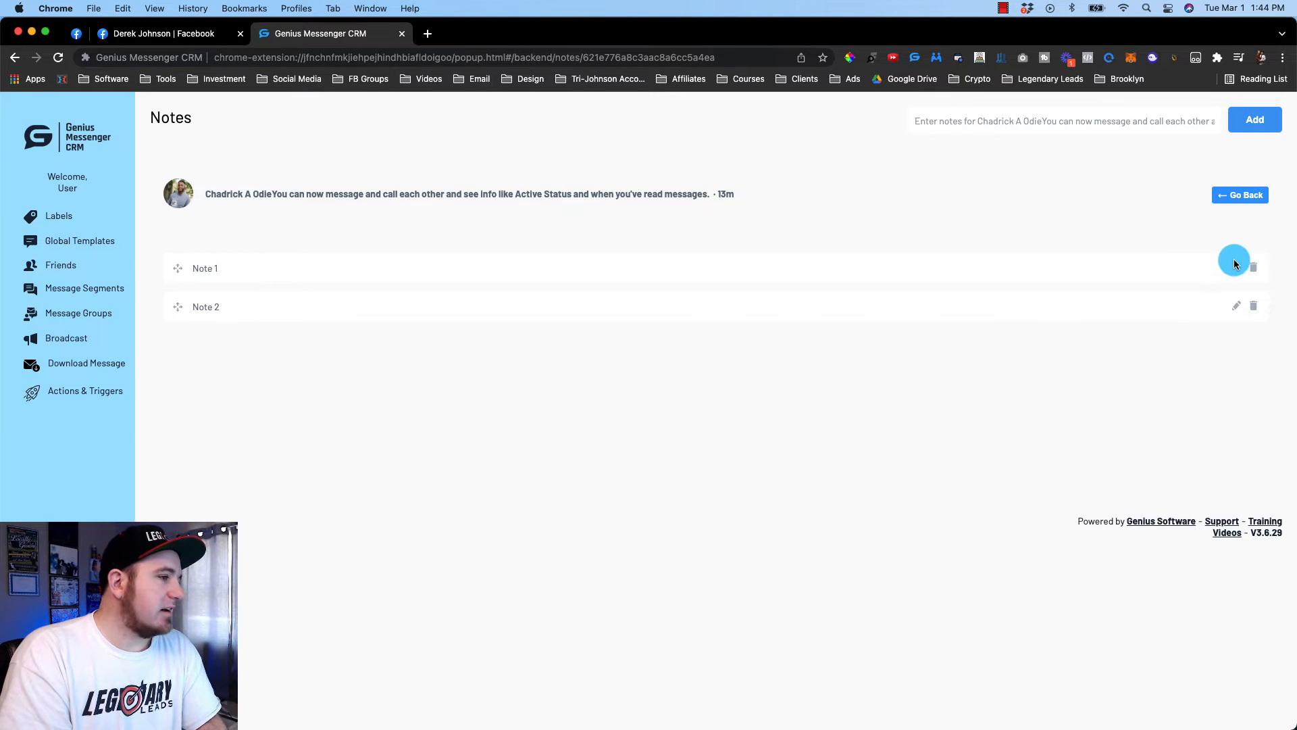
Switch to Facebook and show the first conversation in the full-page Messenger view
{"action": "left_click", "coordinate": [188, 34]}
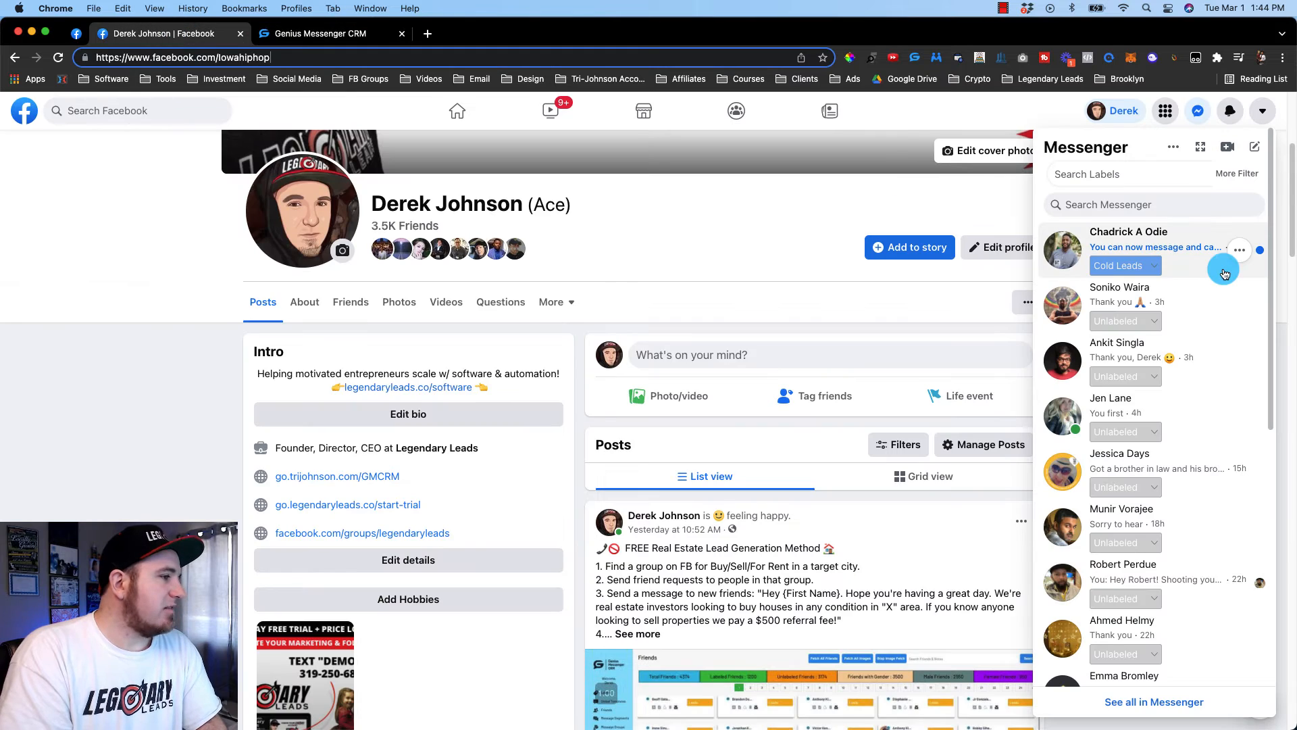
{"action": "left_click", "coordinate": [1200, 147]}
{"action": "left_click", "coordinate": [145, 257]}
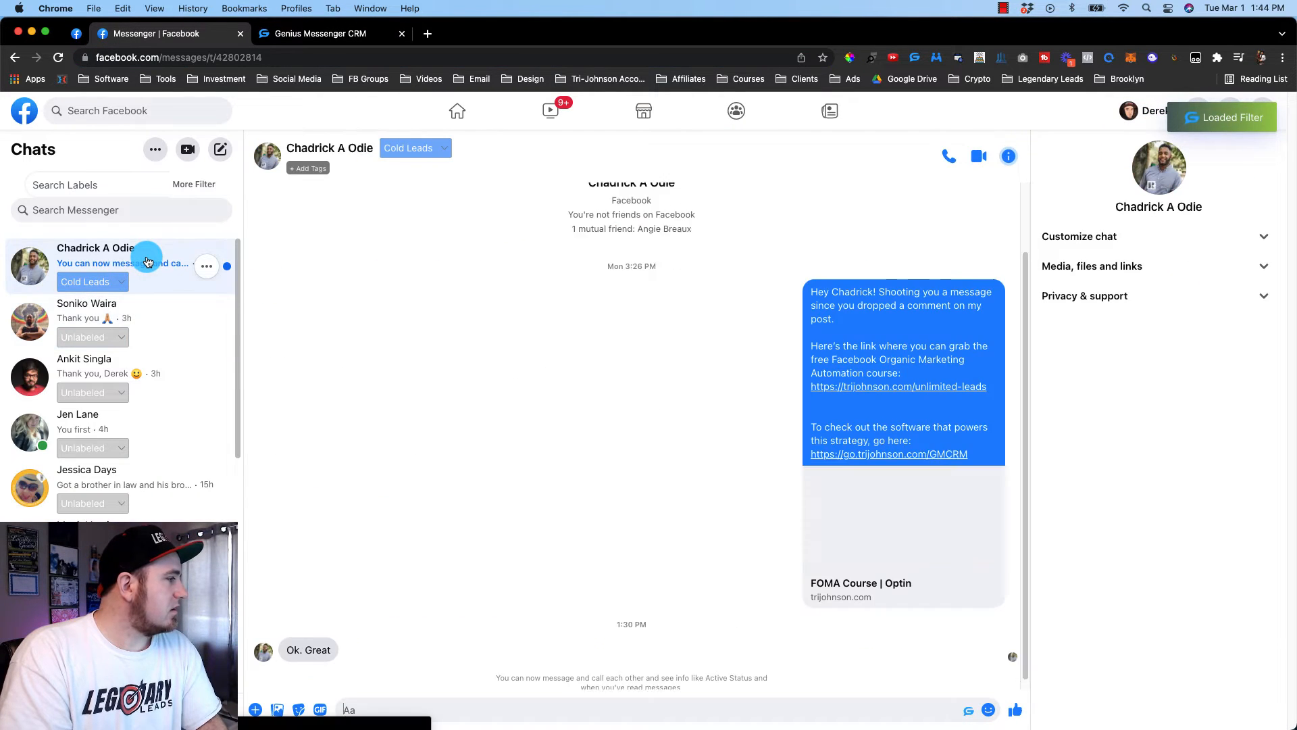
Examine the conversation's Genius Messenger CRM notes, message templates, notification form and additional contact details
{"action": "left_click", "coordinate": [968, 714]}
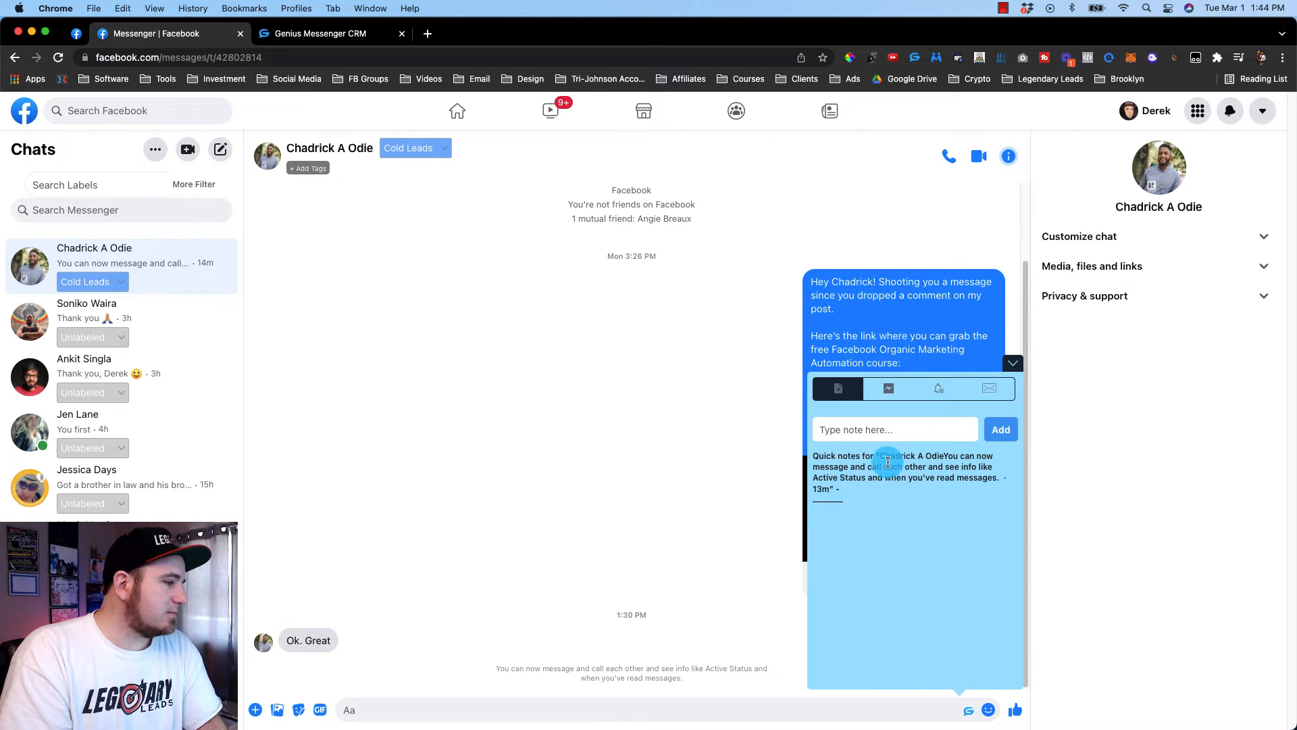
{"action": "left_click", "coordinate": [889, 389]}
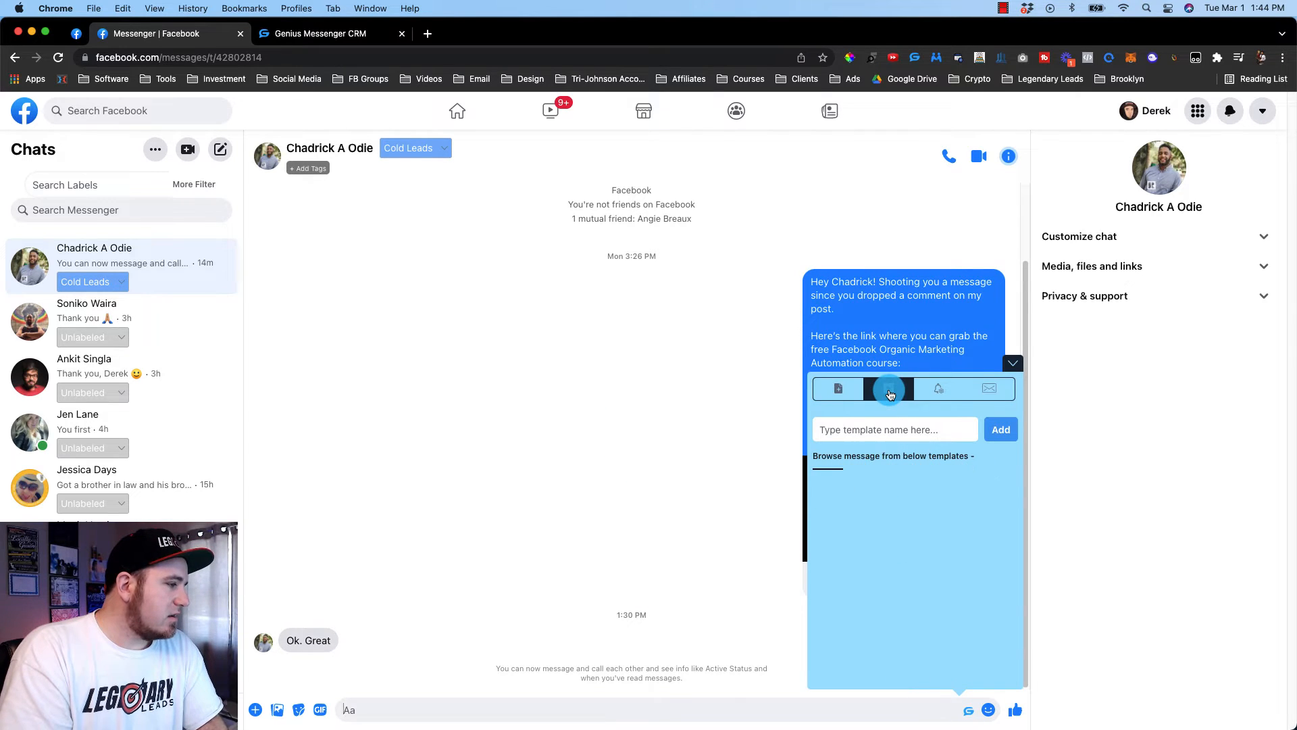
{"action": "left_click", "coordinate": [931, 404]}
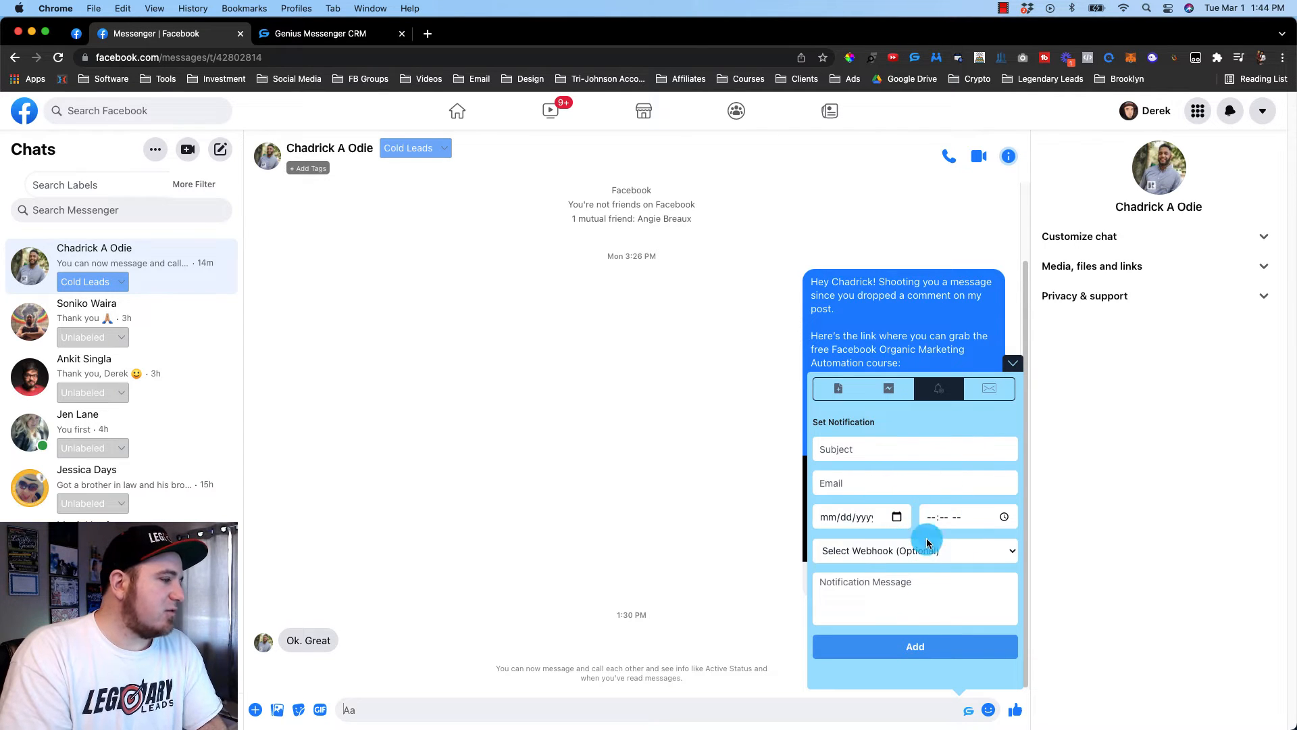
{"action": "left_click", "coordinate": [988, 392]}
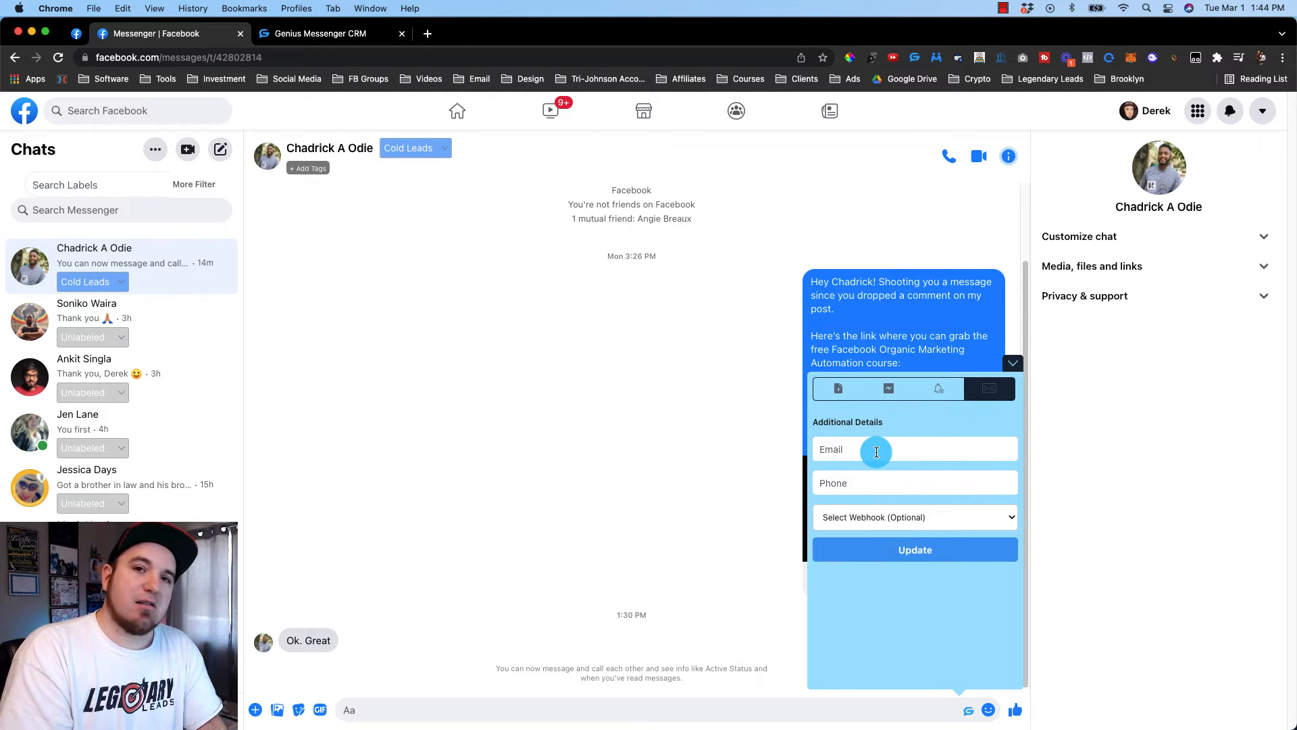
{"action": "left_click", "coordinate": [872, 517]}
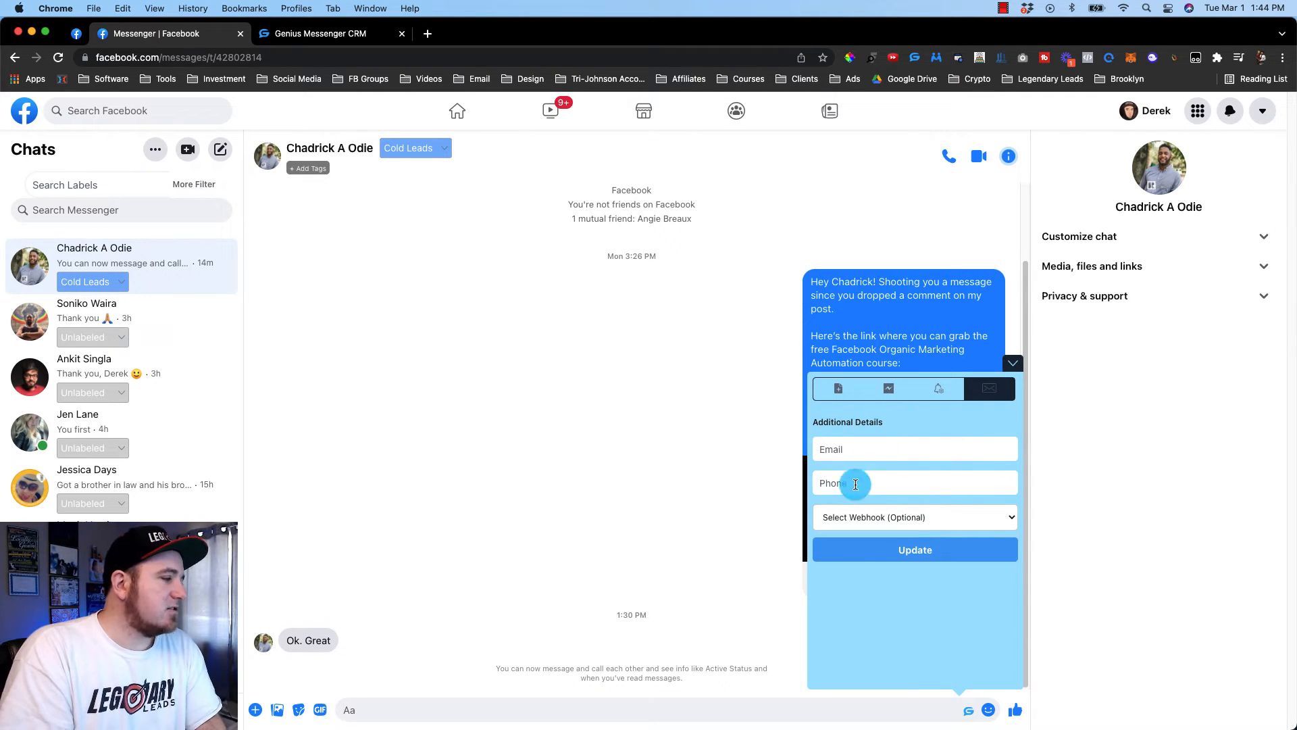
{"action": "left_click", "coordinate": [838, 396]}
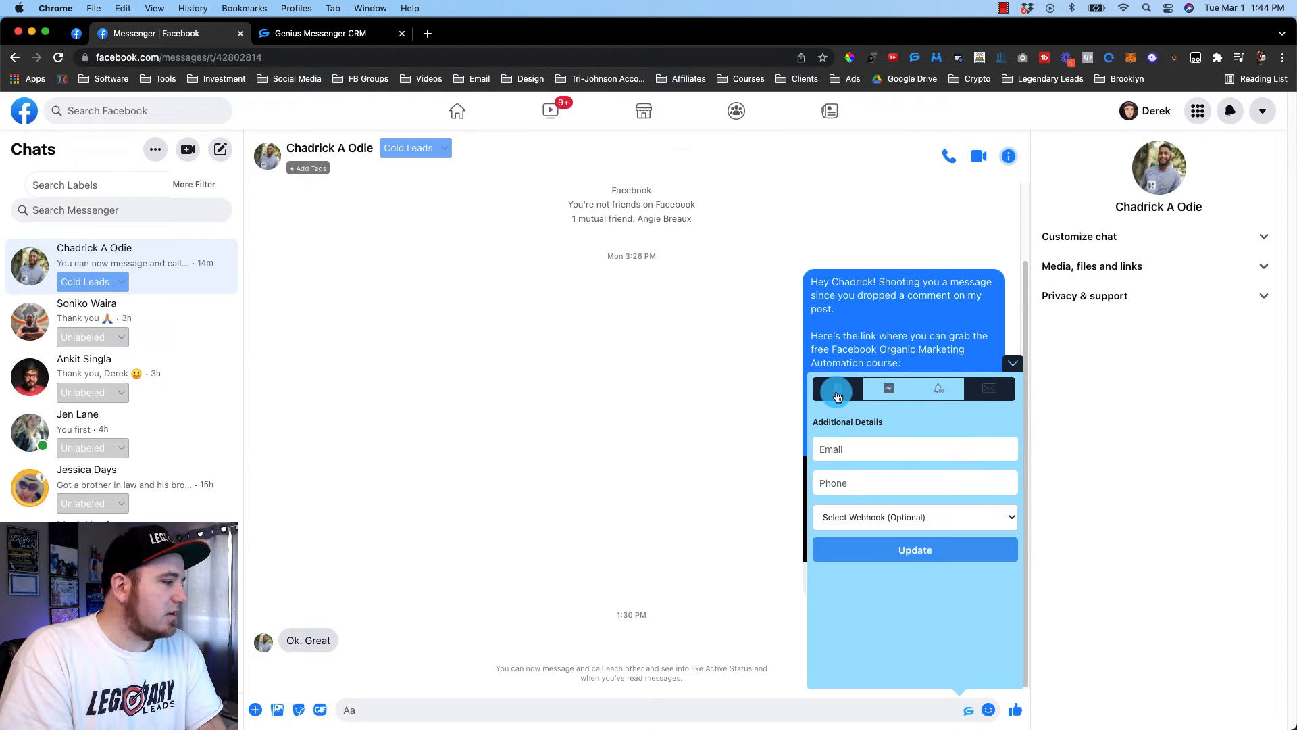
{"action": "left_click", "coordinate": [889, 390]}
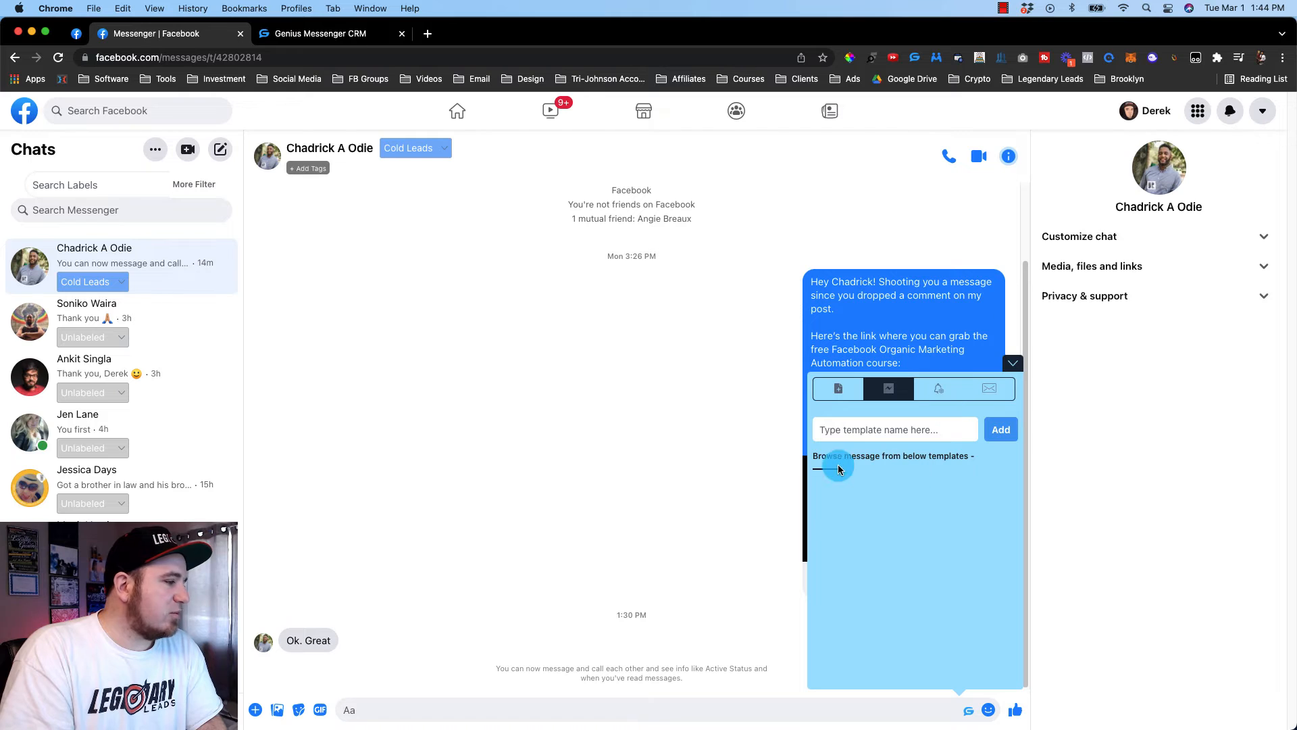
{"action": "left_click", "coordinate": [936, 390]}
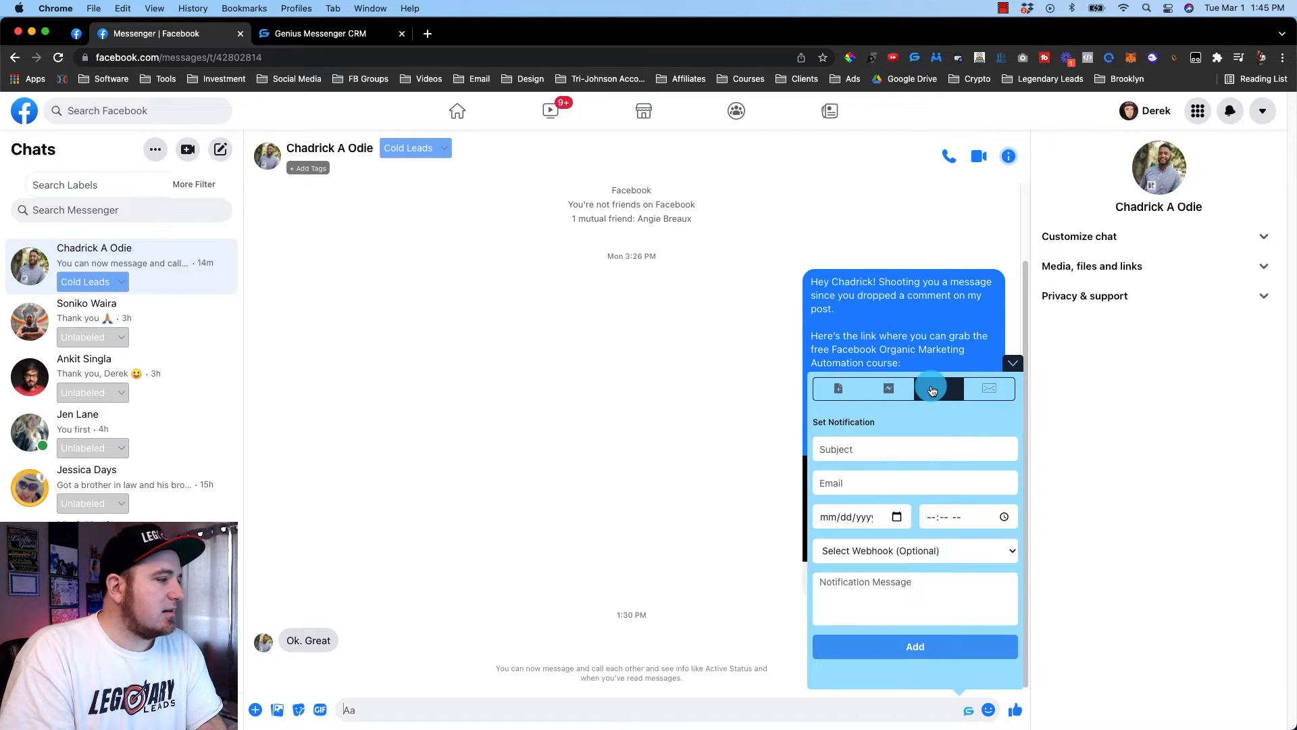
{"action": "left_click", "coordinate": [887, 395]}
{"action": "left_click", "coordinate": [822, 400]}
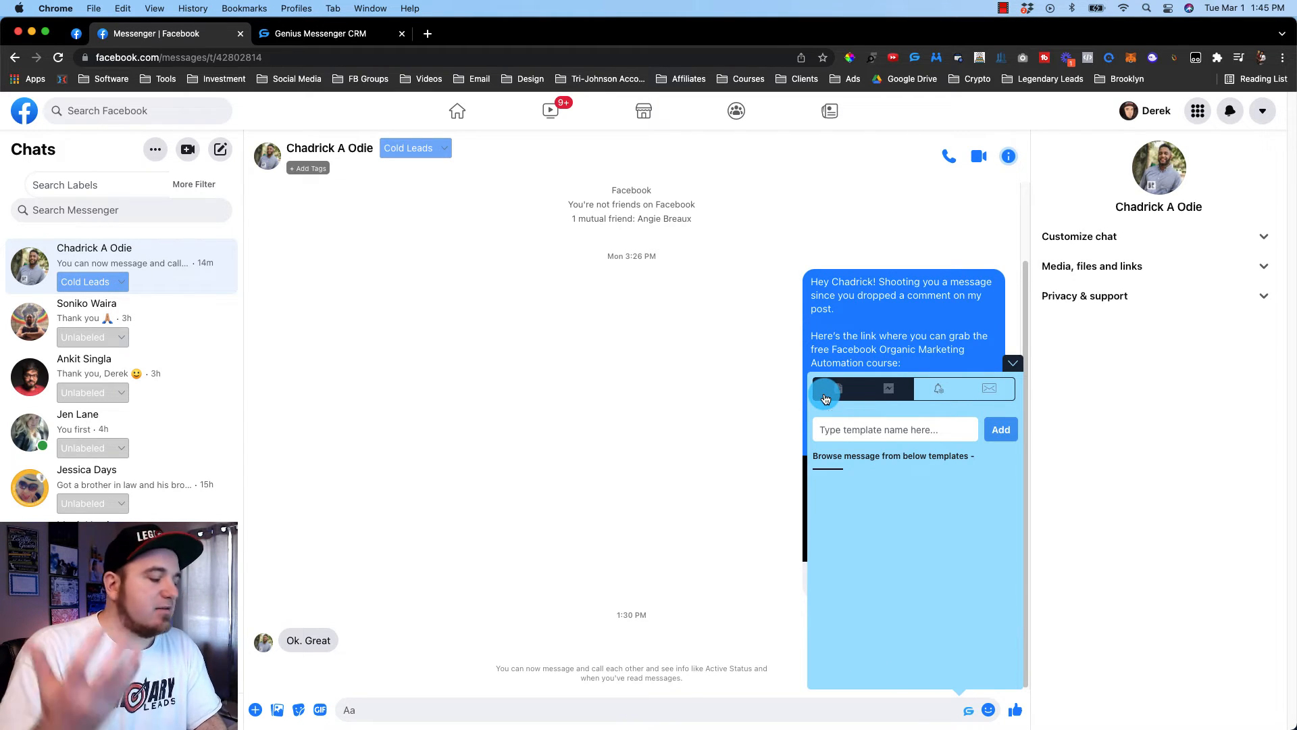
{"action": "left_click", "coordinate": [1012, 364]}
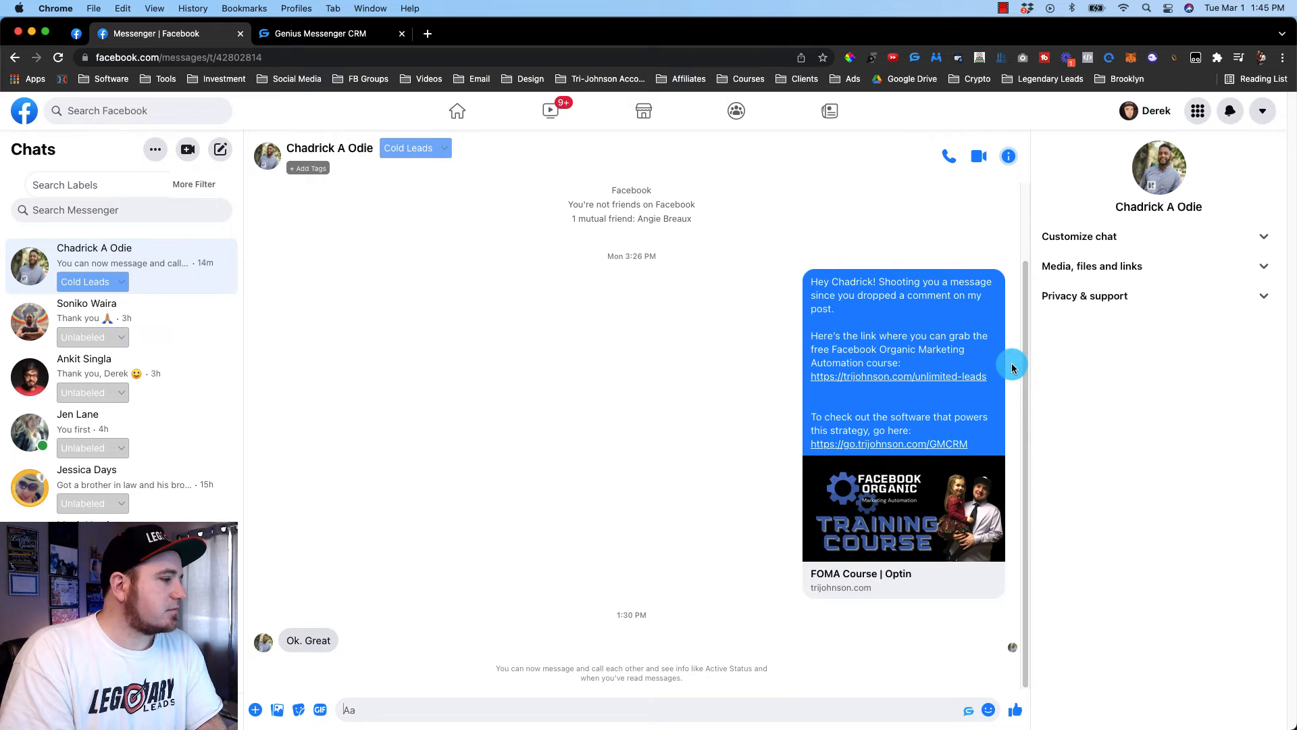
Reload the Messenger page and add "Note 3" to the conversation's quick notes
{"action": "left_click", "coordinate": [58, 58]}
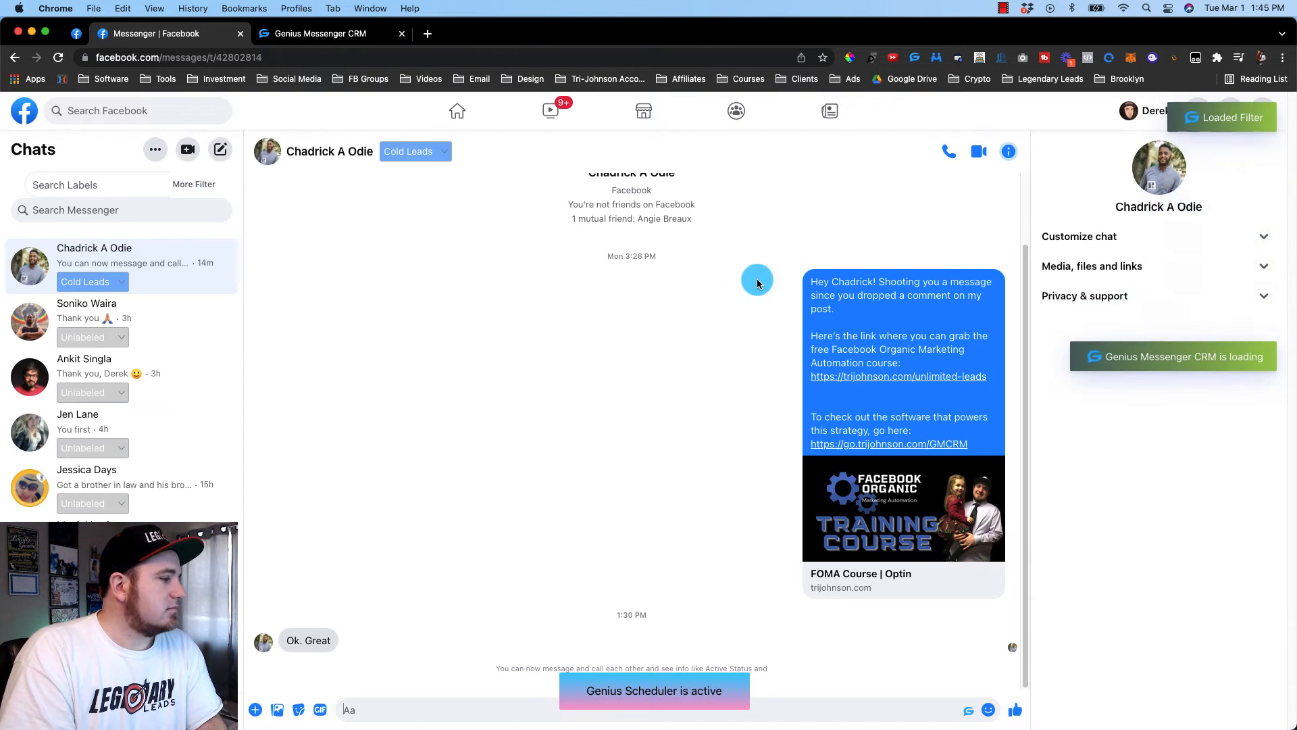
{"action": "left_click", "coordinate": [970, 710]}
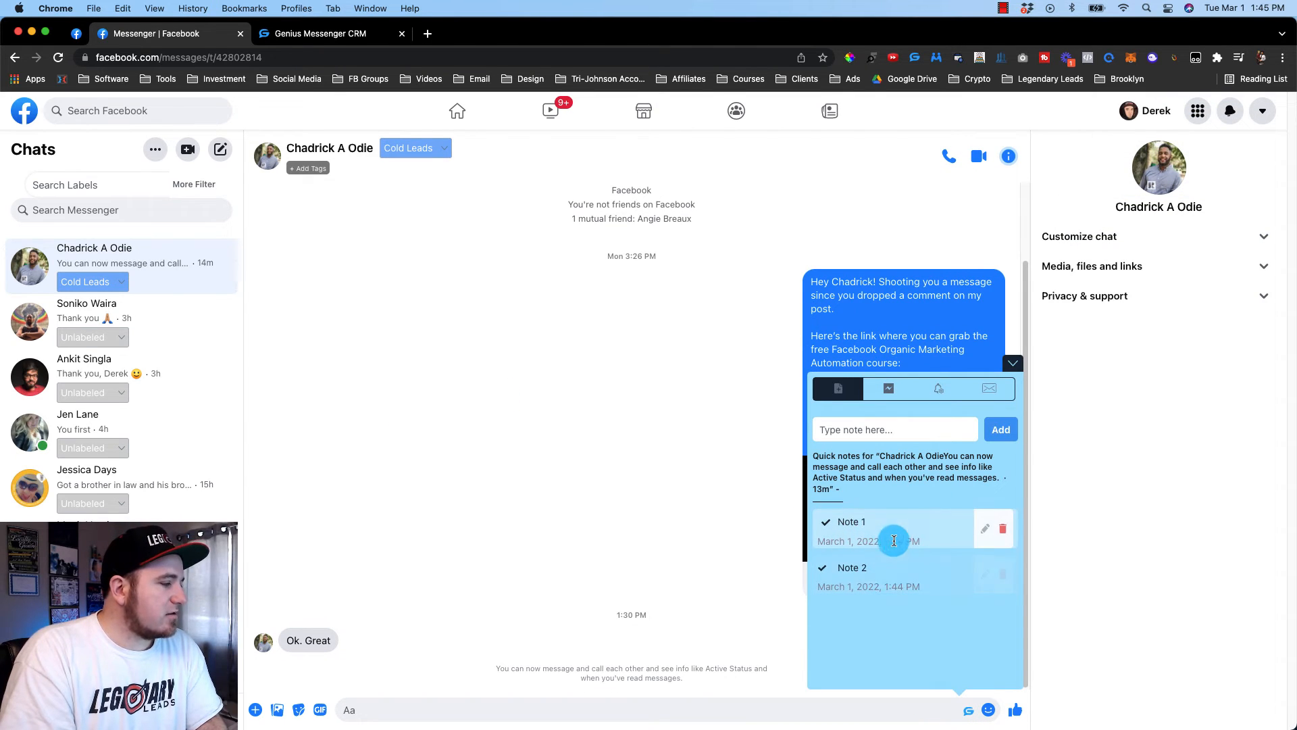
{"action": "left_click", "coordinate": [883, 429]}
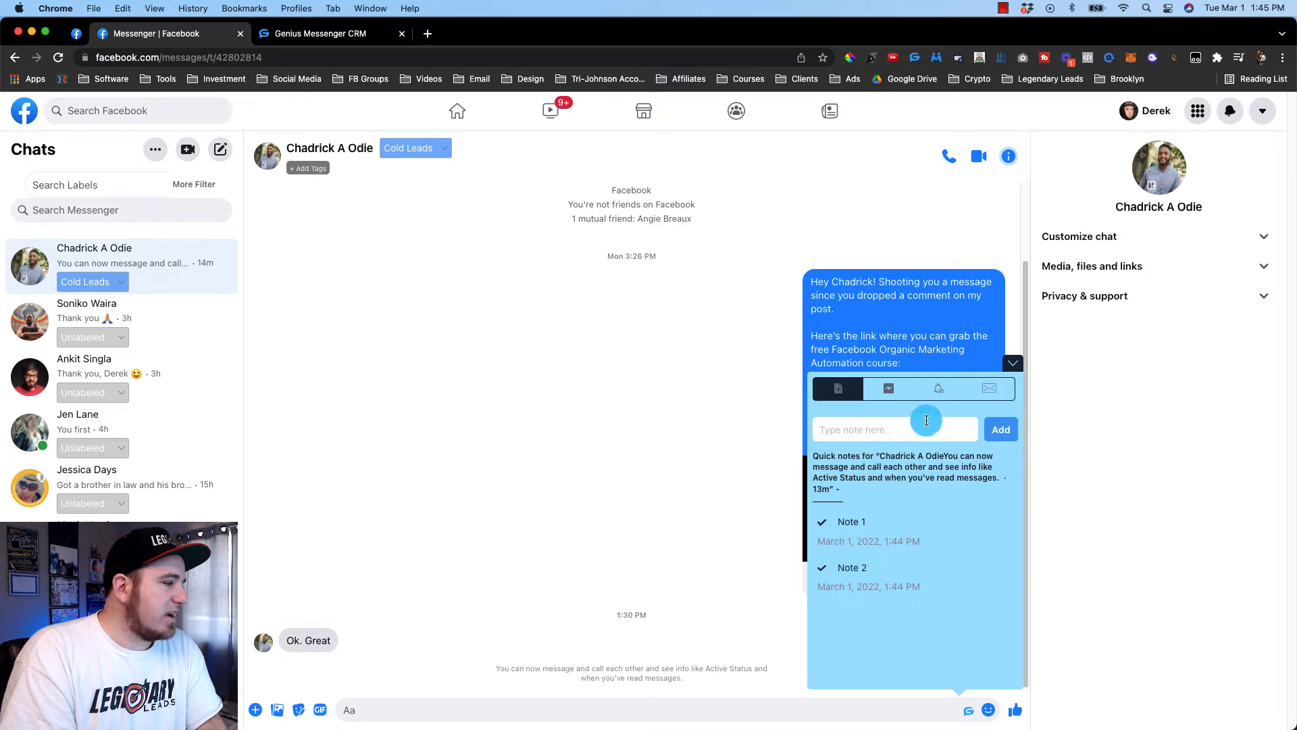
{"action": "left_click", "coordinate": [1002, 429]}
{"action": "left_click", "coordinate": [877, 398]}
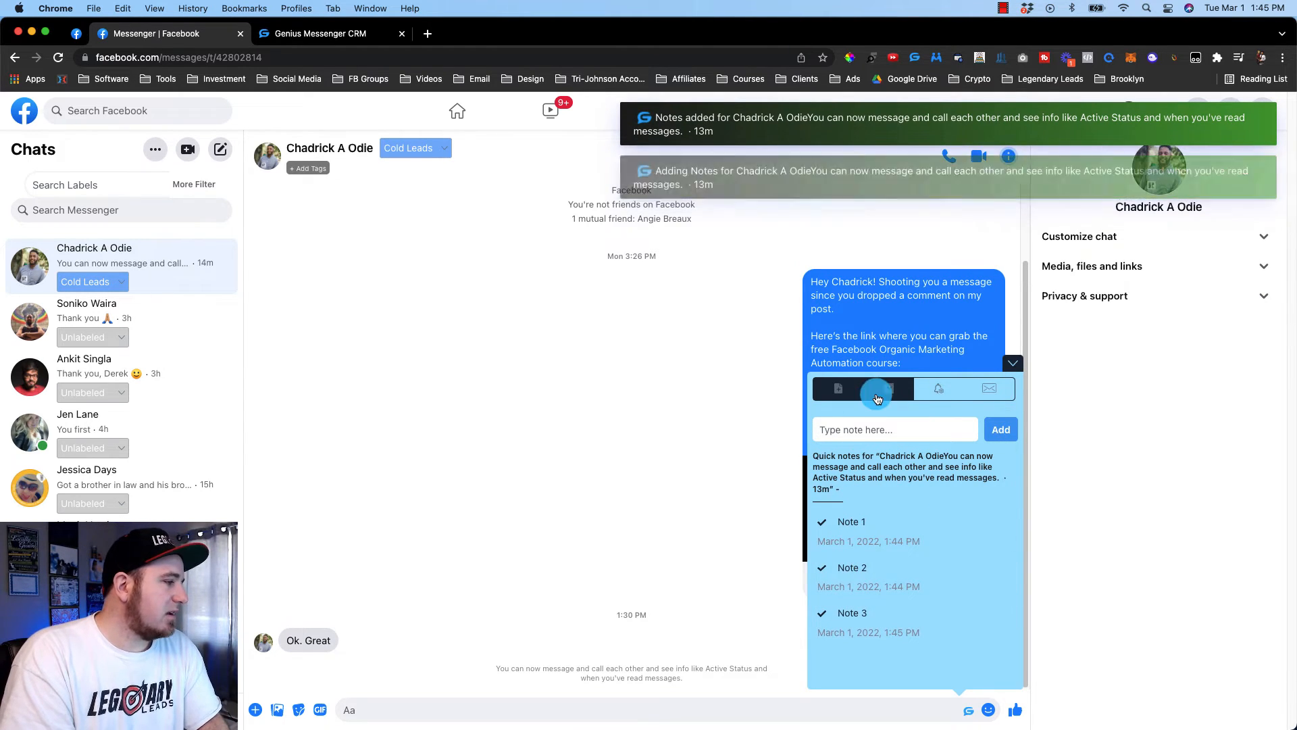
{"action": "left_click", "coordinate": [660, 363]}
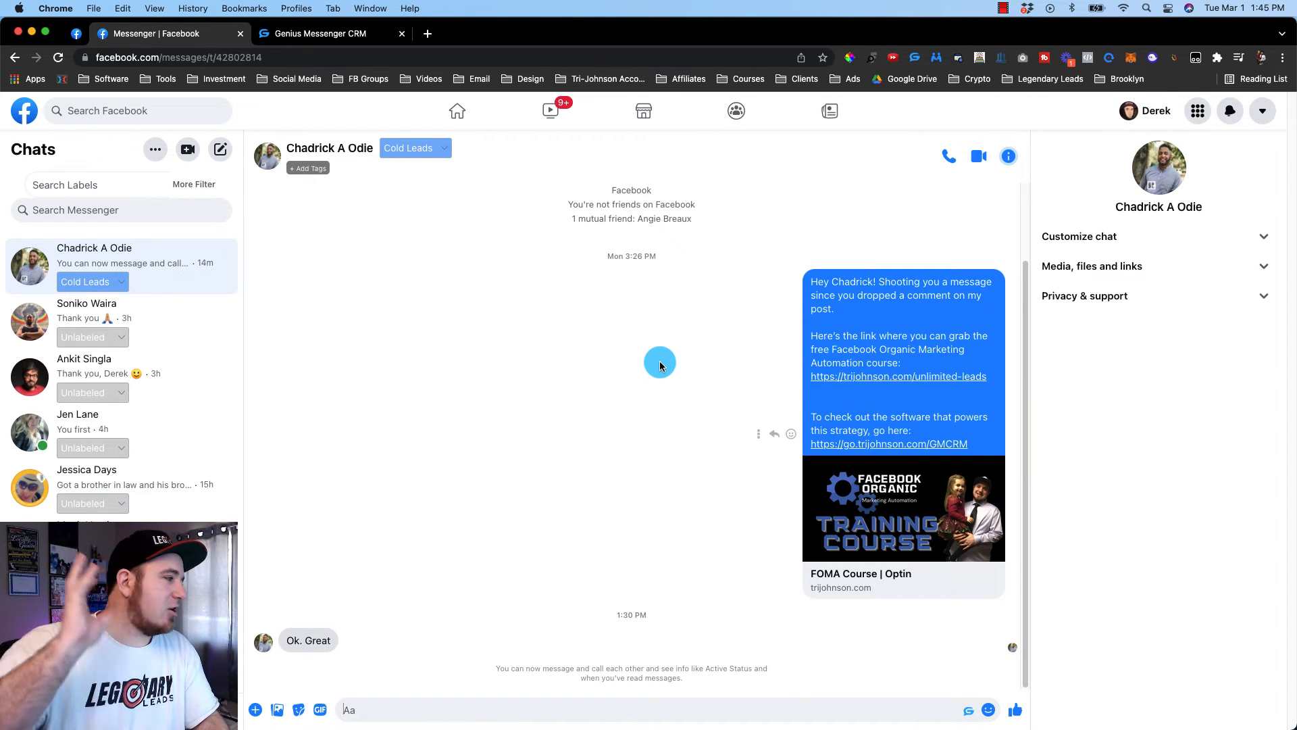
Change the first conversation's label to the yellow Message label
{"action": "left_click", "coordinate": [116, 281]}
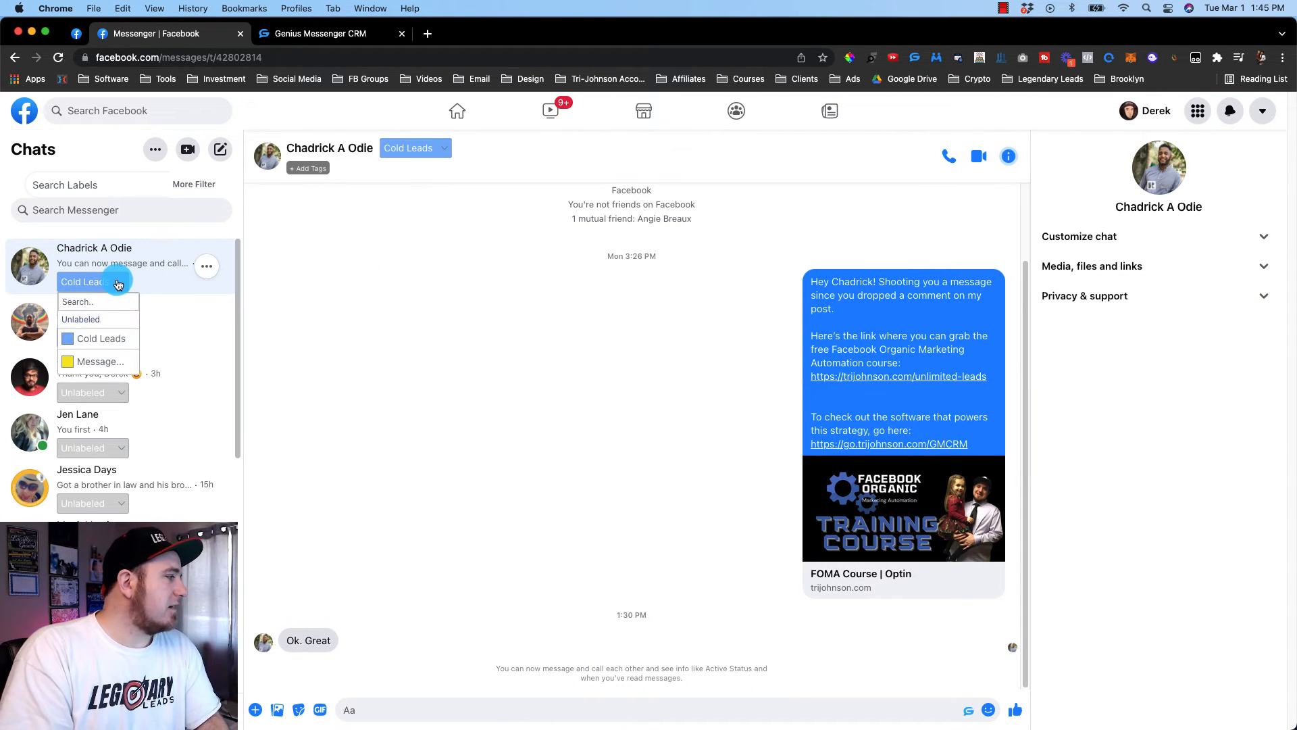
{"action": "left_click", "coordinate": [89, 362]}
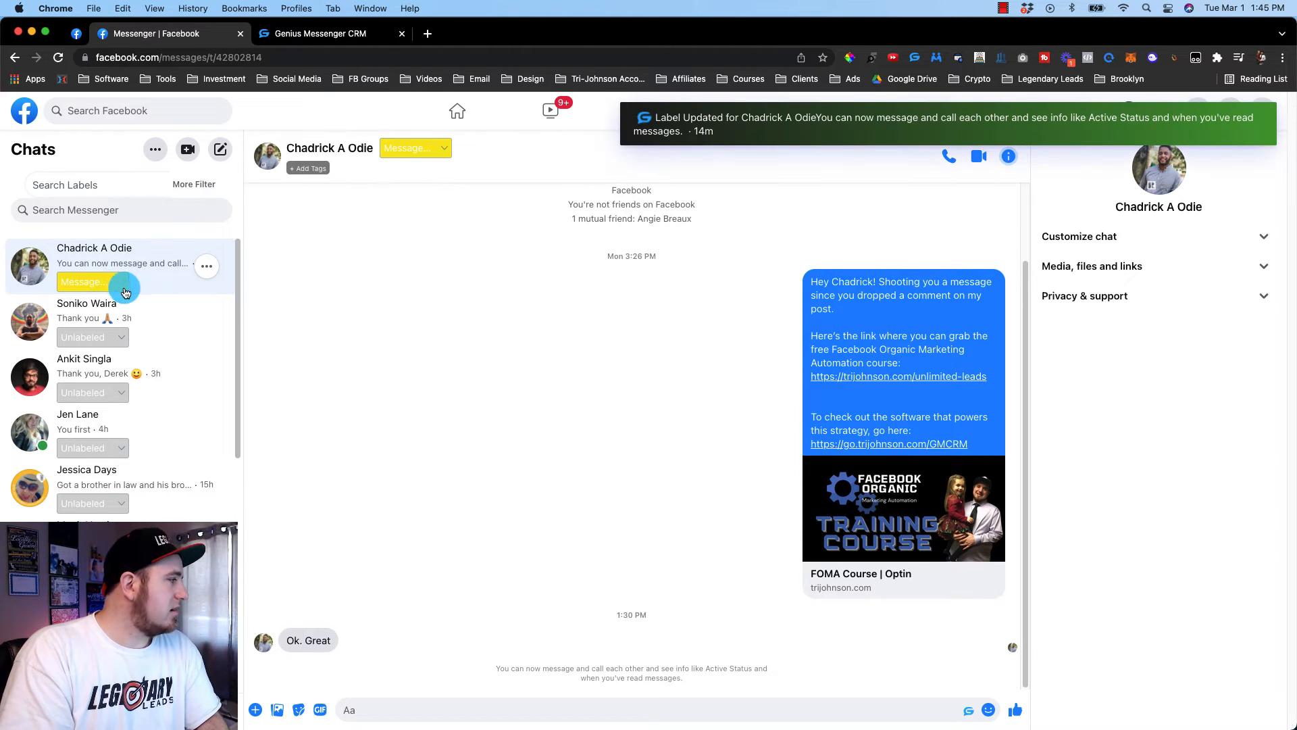
Look through the additional chat filters and filter the chats by the label Cold Leads
{"action": "left_click", "coordinate": [184, 189]}
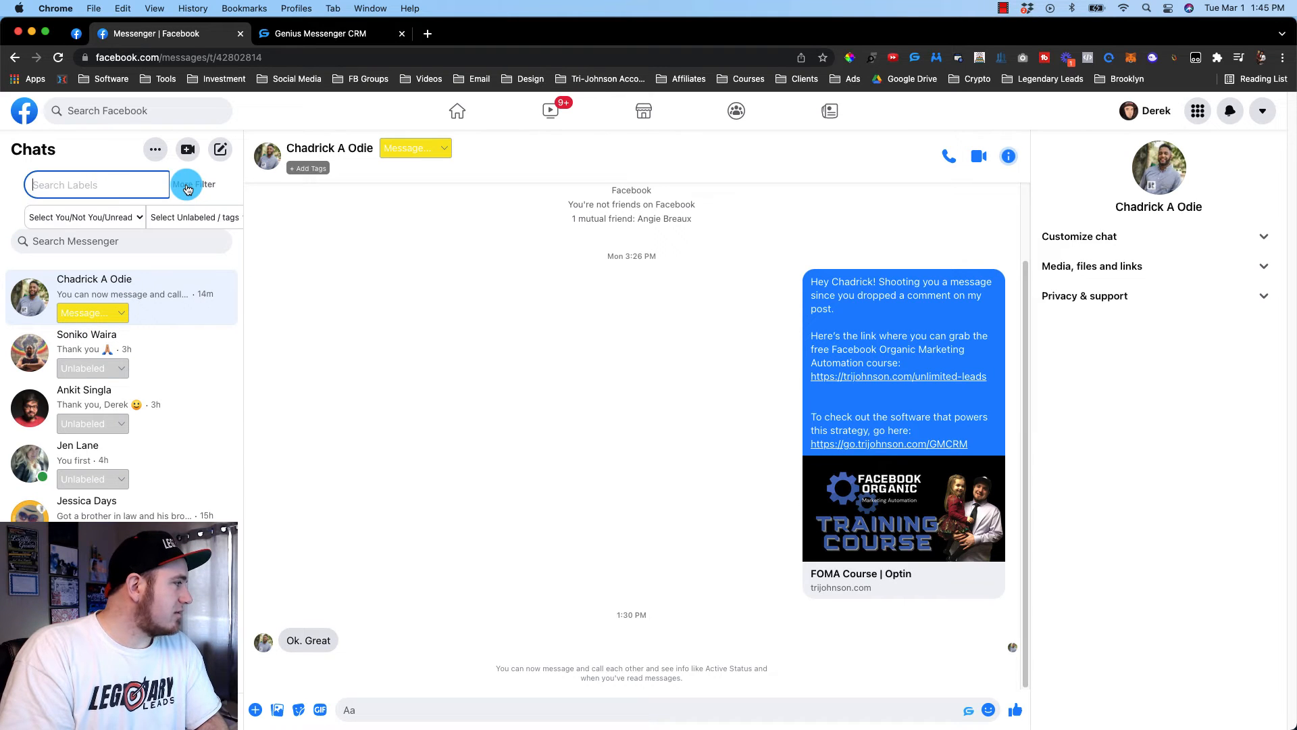
{"action": "left_click", "coordinate": [116, 220]}
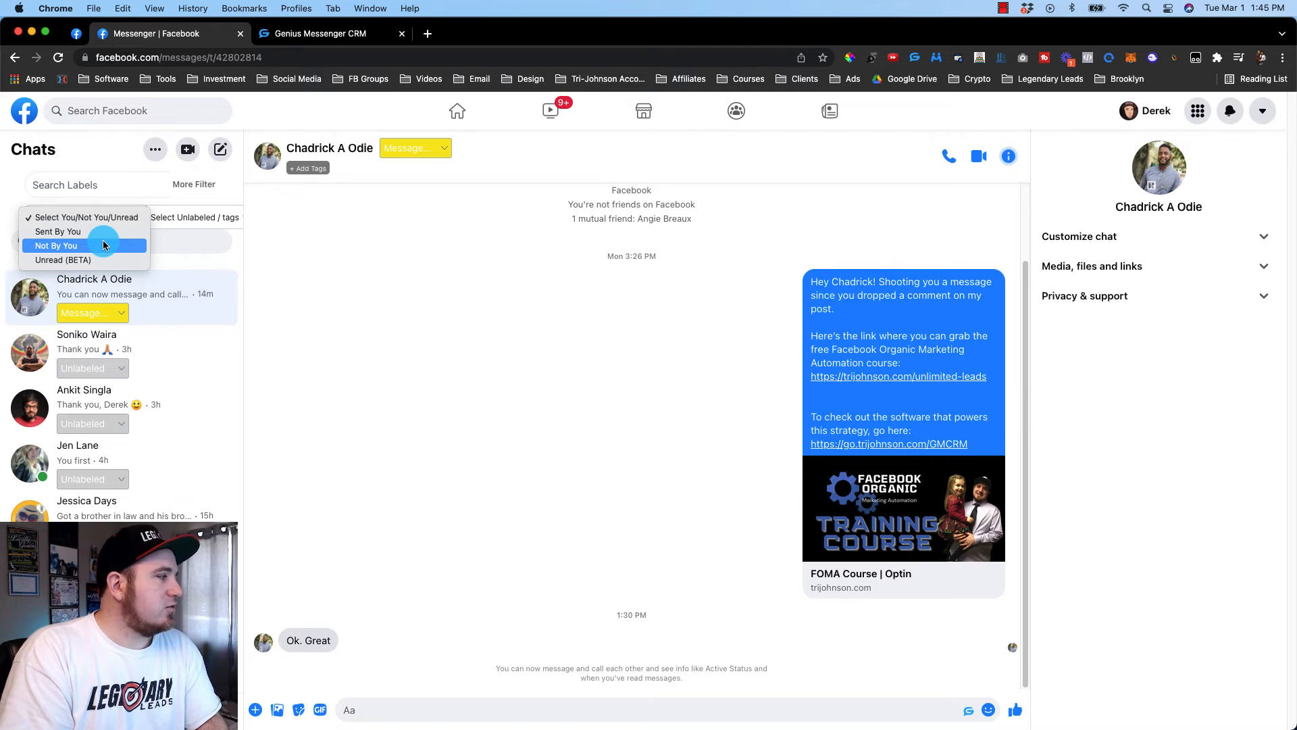
{"action": "left_click", "coordinate": [186, 217]}
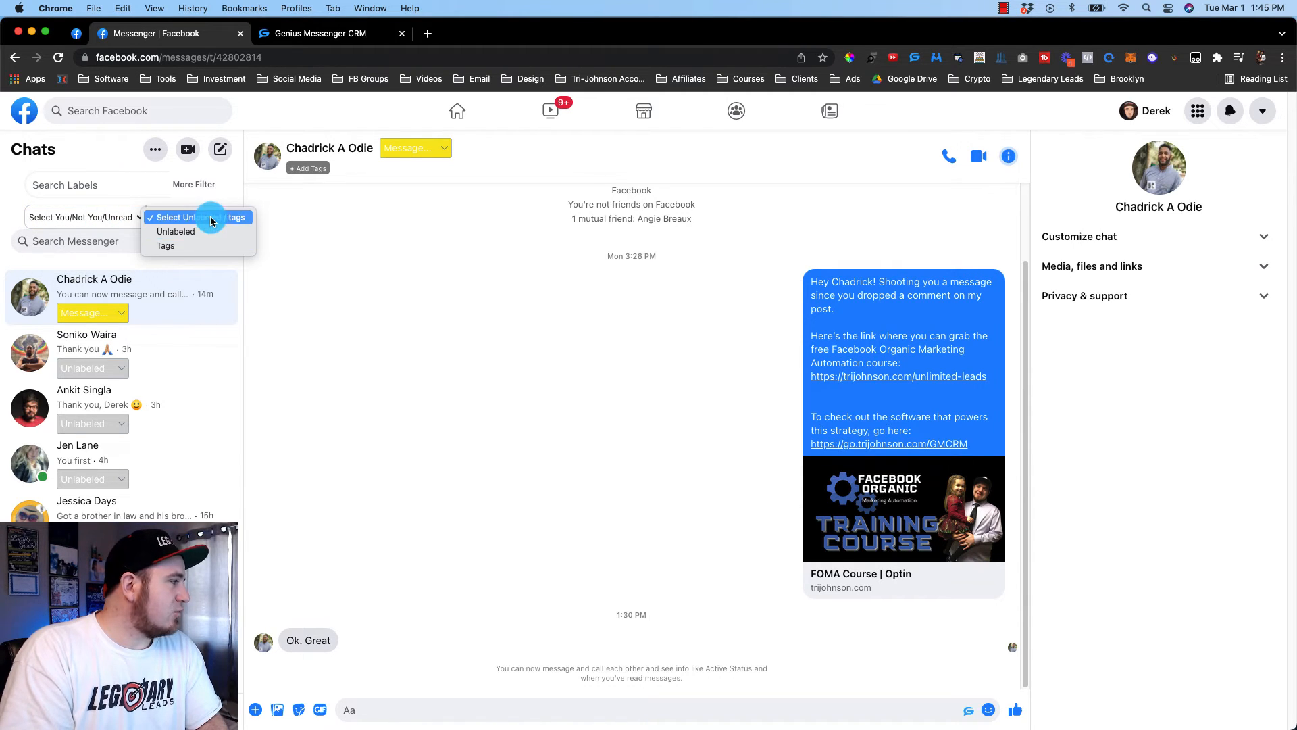
{"action": "left_click", "coordinate": [201, 182]}
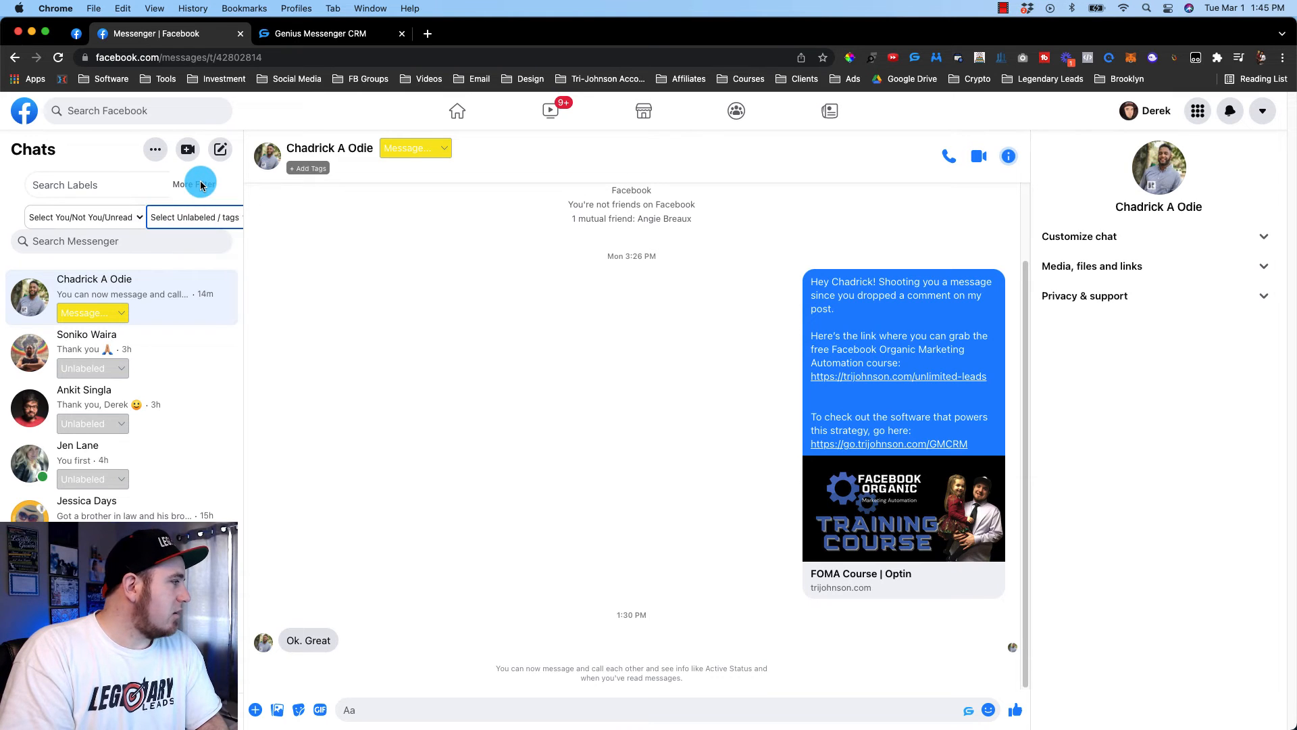
{"action": "left_click", "coordinate": [116, 182]}
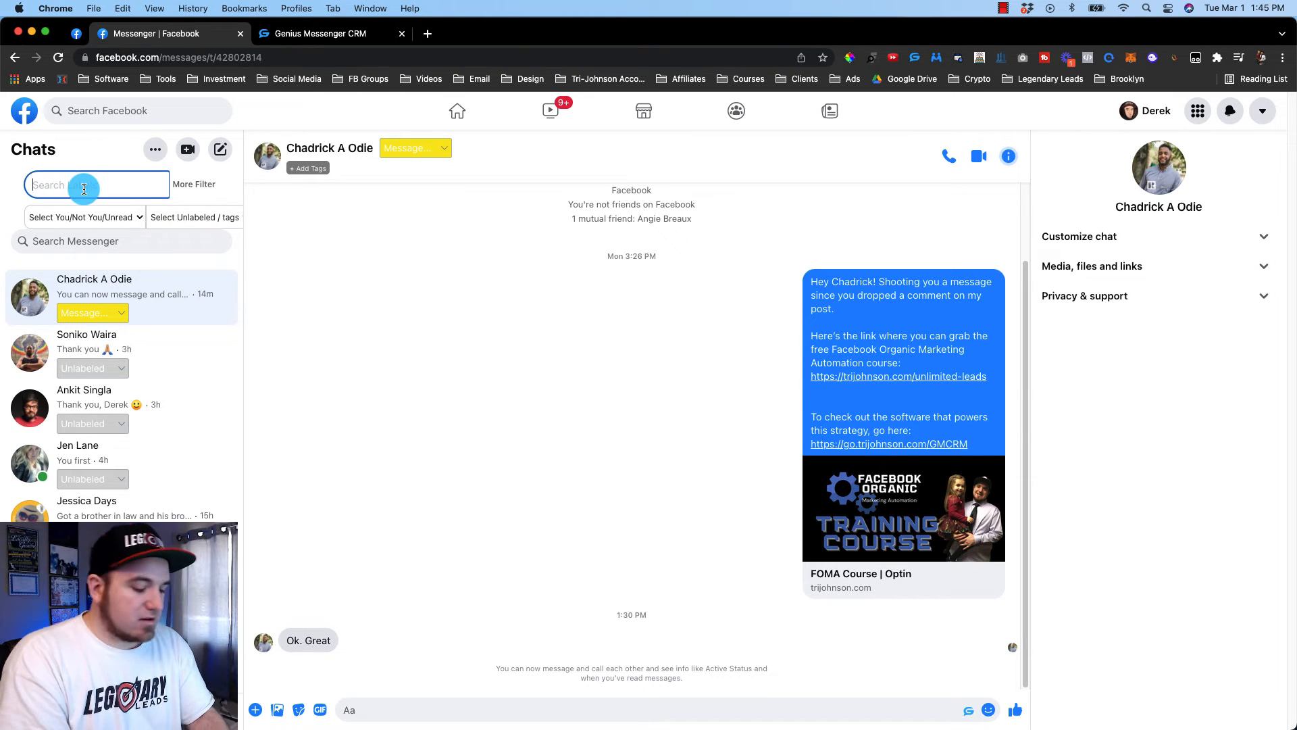
{"action": "type", "text": "Cold Leads"}
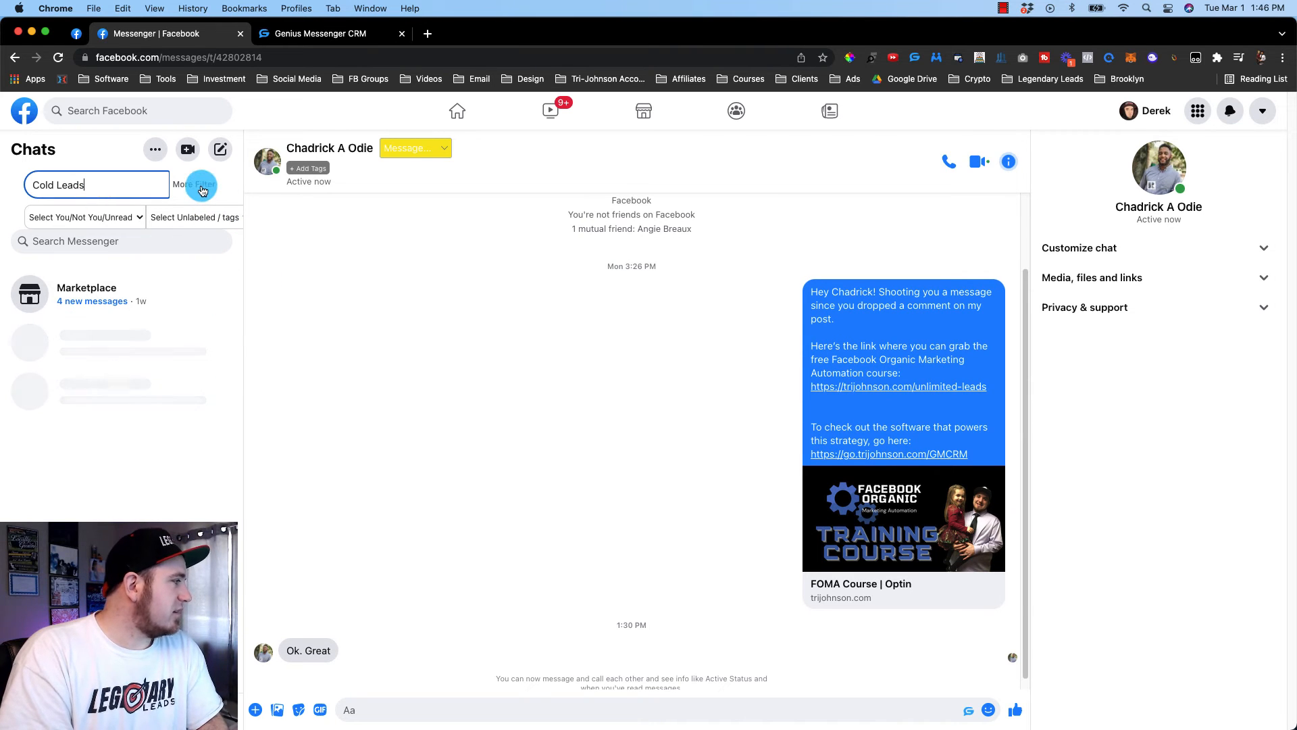
Assign the Cold Leads label to the open conversation
{"action": "left_click", "coordinate": [420, 150]}
{"action": "left_click", "coordinate": [424, 148]}
{"action": "left_click", "coordinate": [408, 204]}
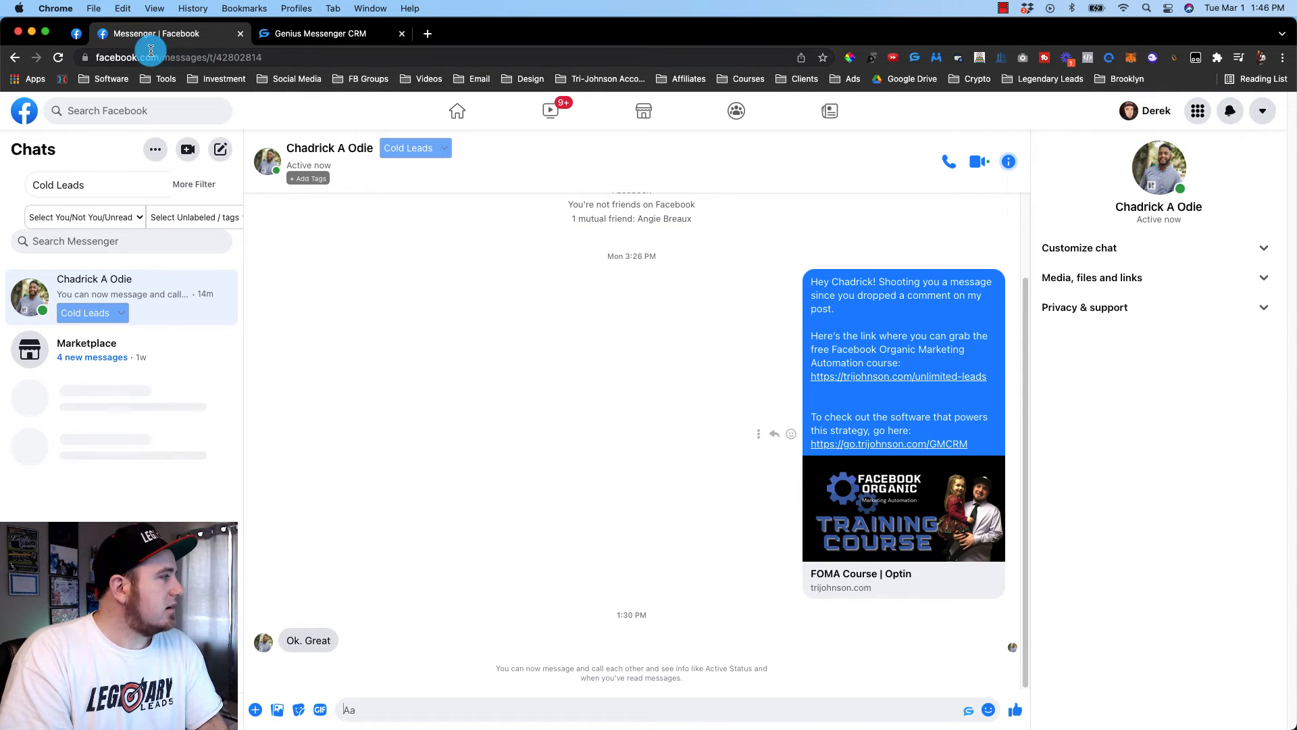
Switch to Genius Messenger CRM and view the contacts on the Labels board
{"action": "left_click", "coordinate": [299, 42]}
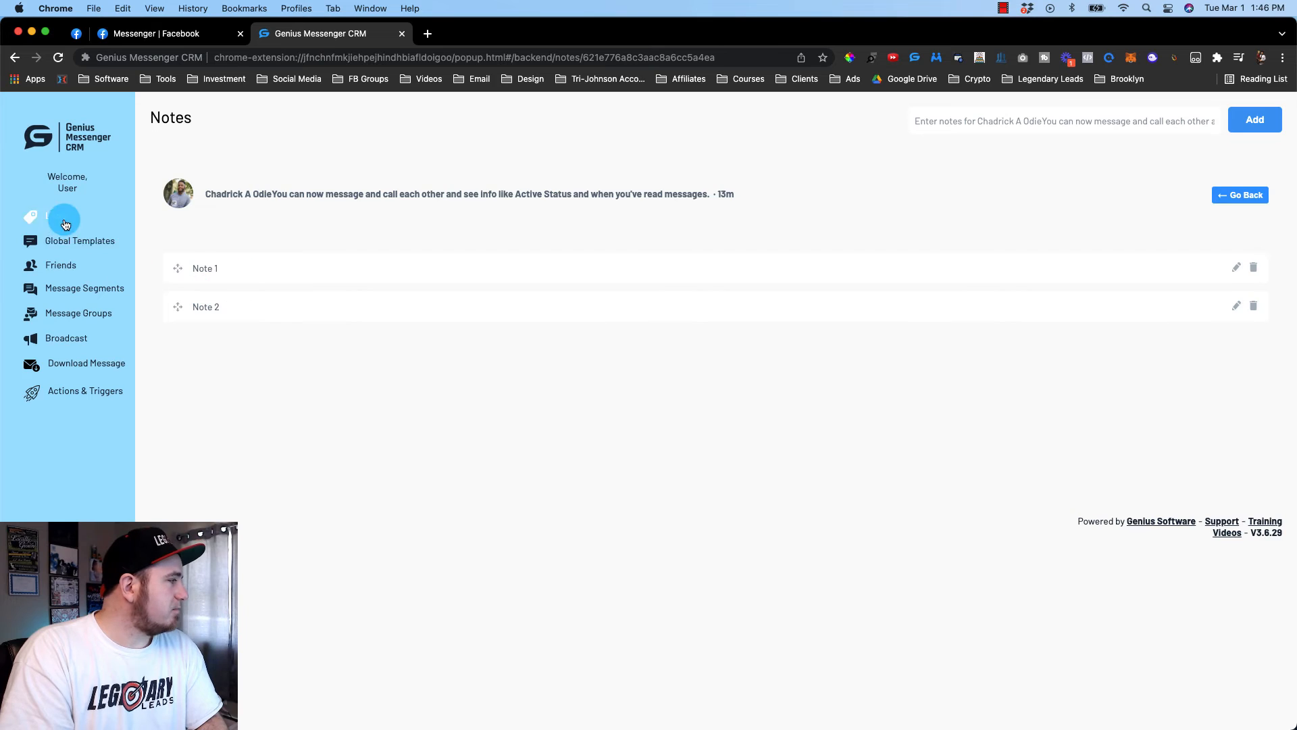
{"action": "left_click", "coordinate": [60, 216]}
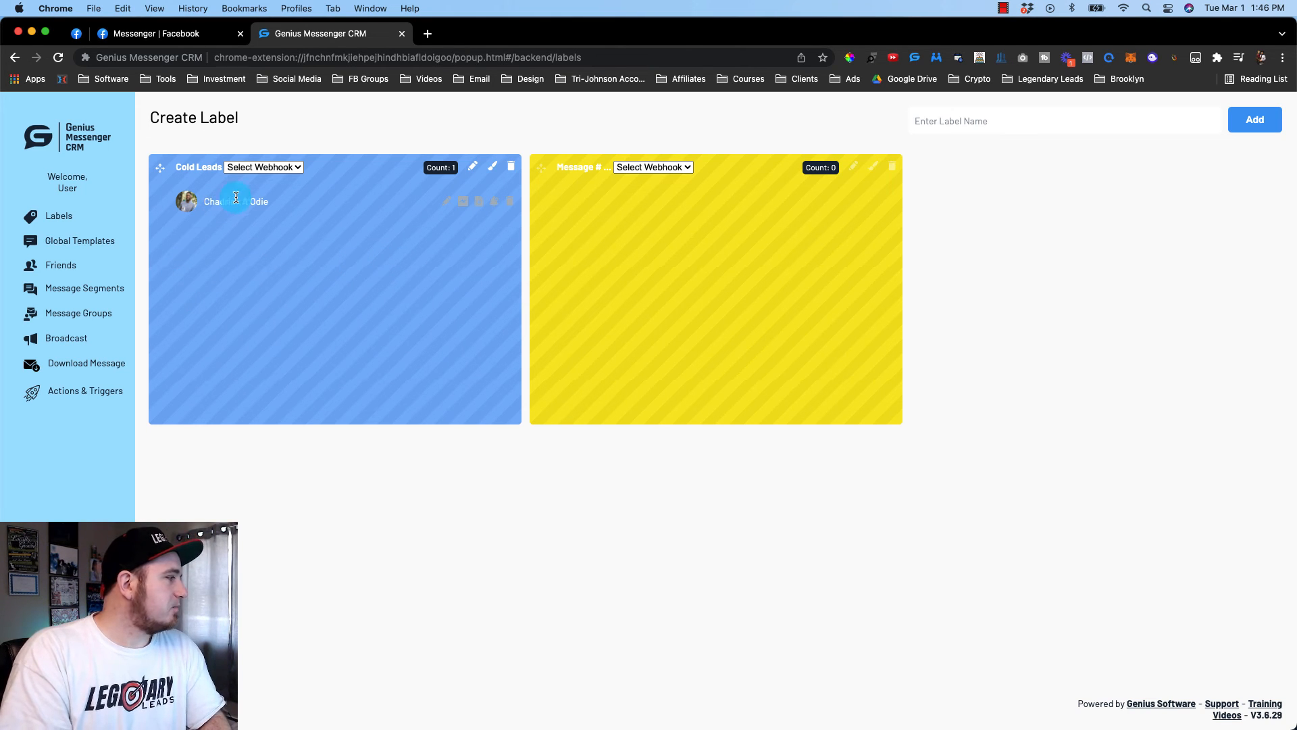
Open the Cold Leads contact's entry in the Friends list and look at its webhook options without sending any data
{"action": "left_click", "coordinate": [236, 197]}
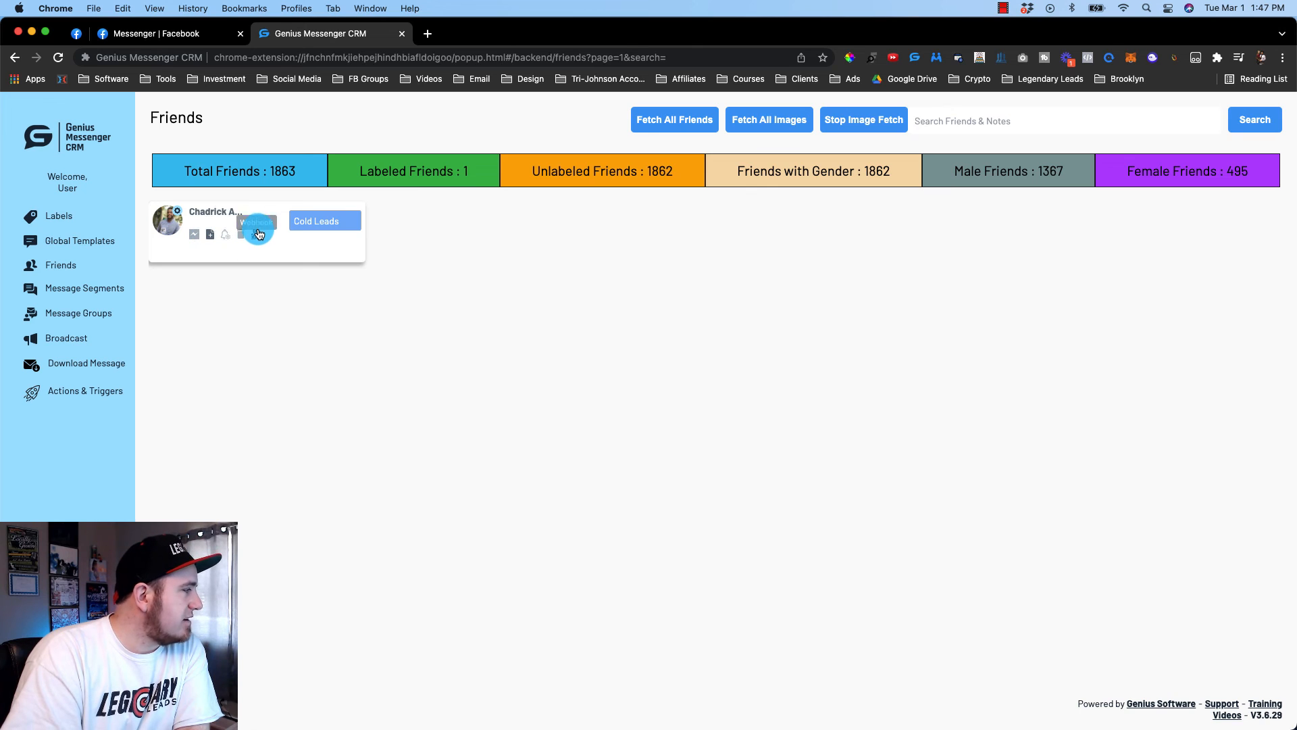
{"action": "left_click", "coordinate": [256, 234]}
{"action": "left_click", "coordinate": [684, 386]}
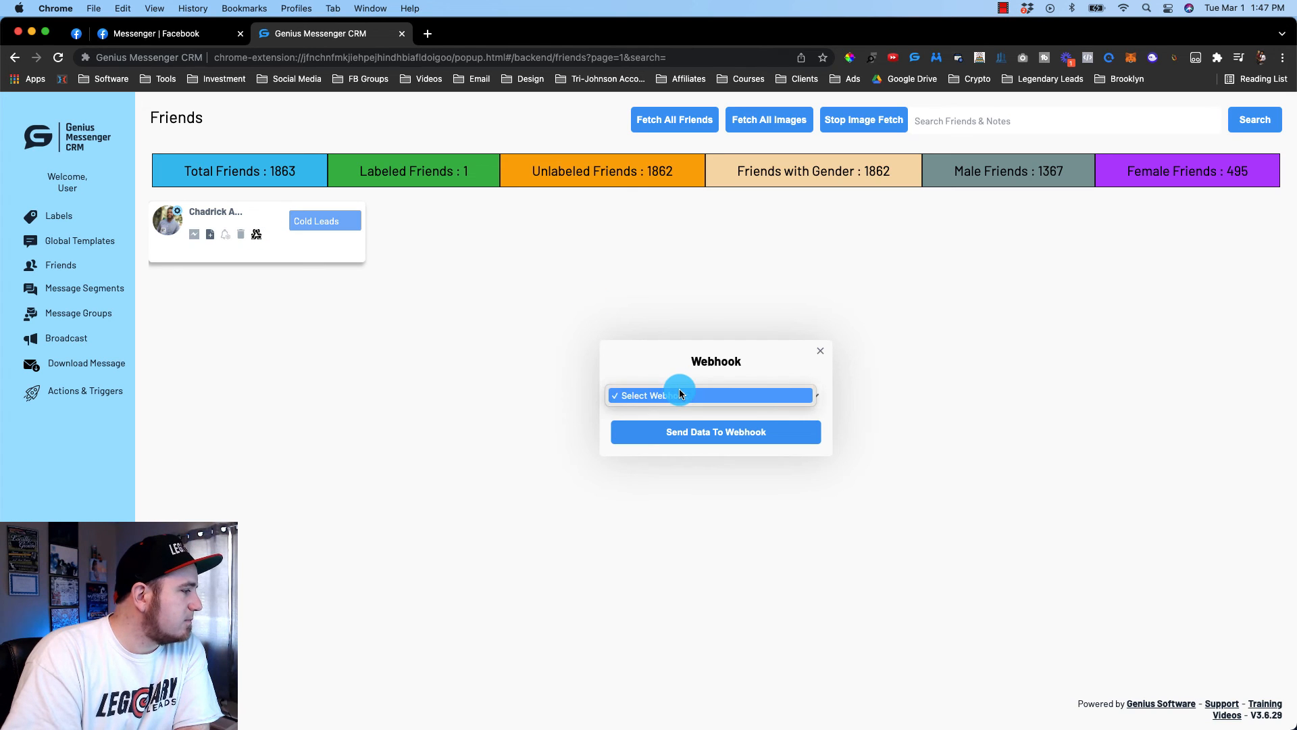
{"action": "left_click", "coordinate": [820, 351]}
{"action": "left_click", "coordinate": [820, 351]}
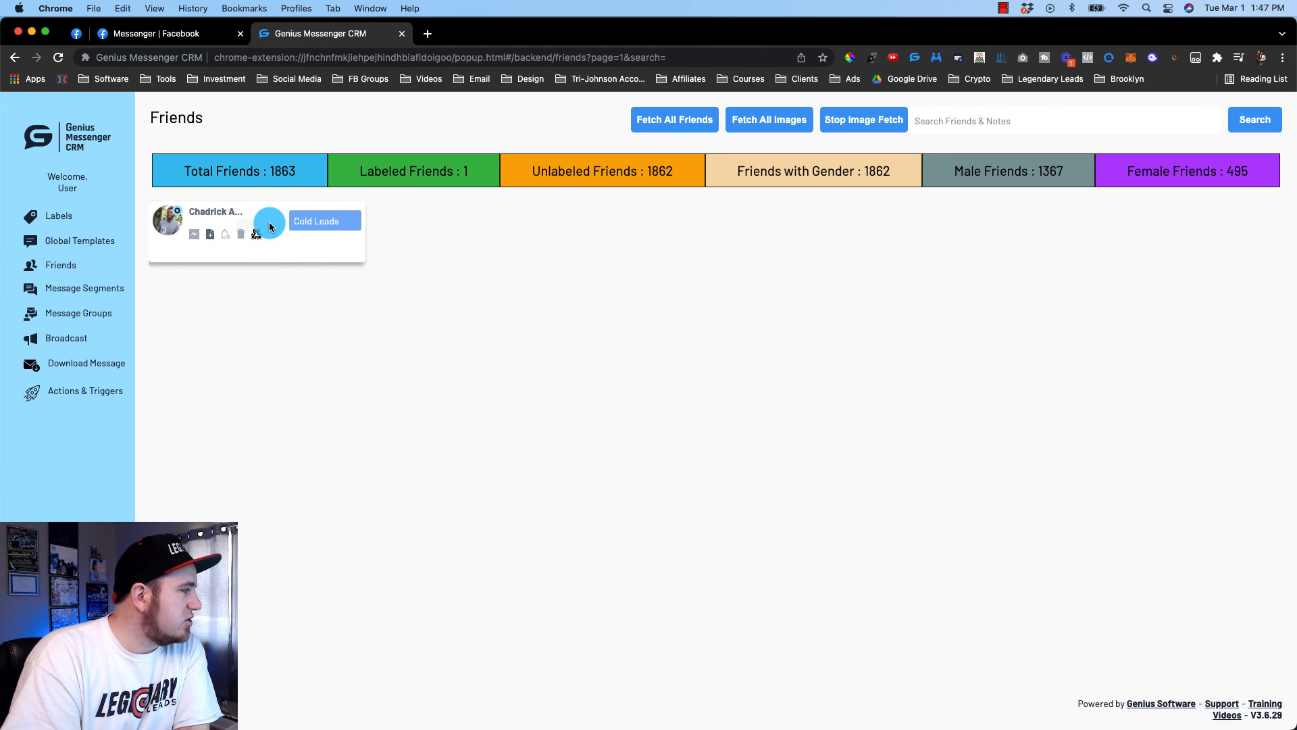
Open the contact's Messenger conversation from the Friends list and return to the CRM
{"action": "left_click", "coordinate": [197, 232]}
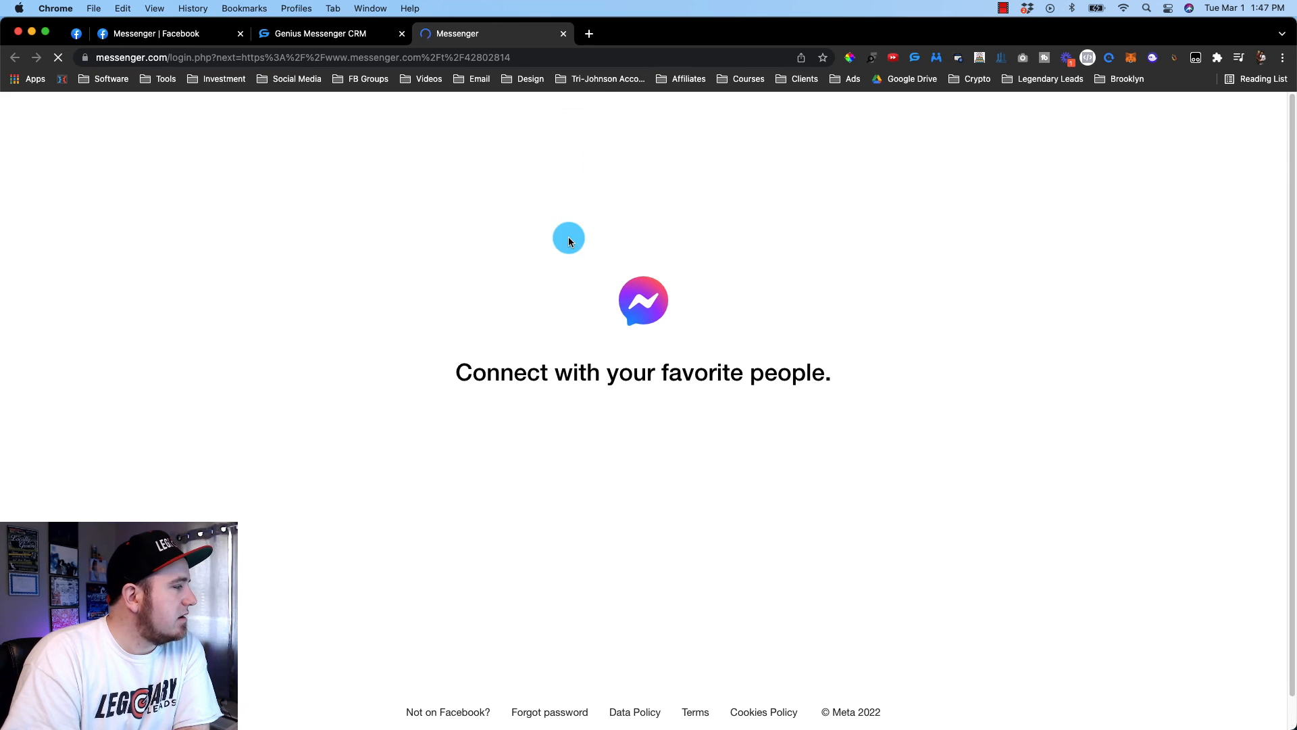
{"action": "left_click", "coordinate": [564, 34]}
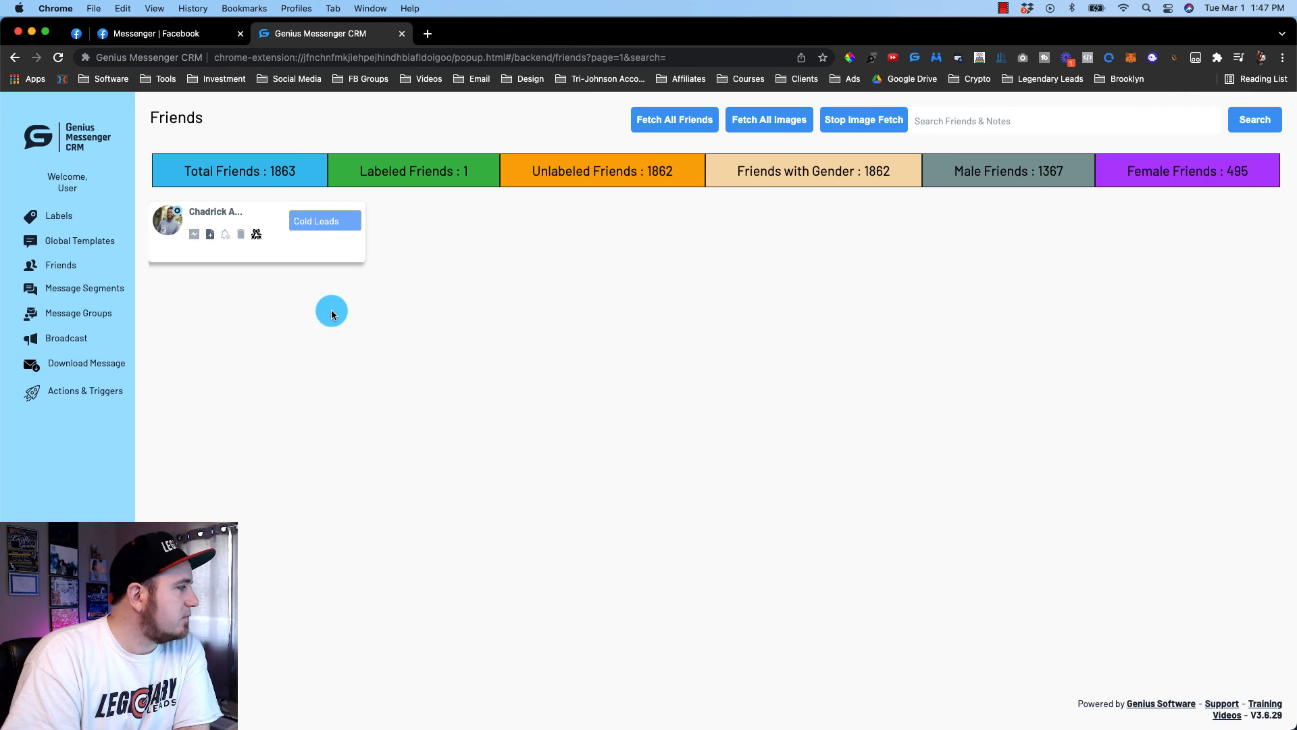
Review the contact's notification form without setting a notification and go back to the Labels board
{"action": "left_click", "coordinate": [225, 241]}
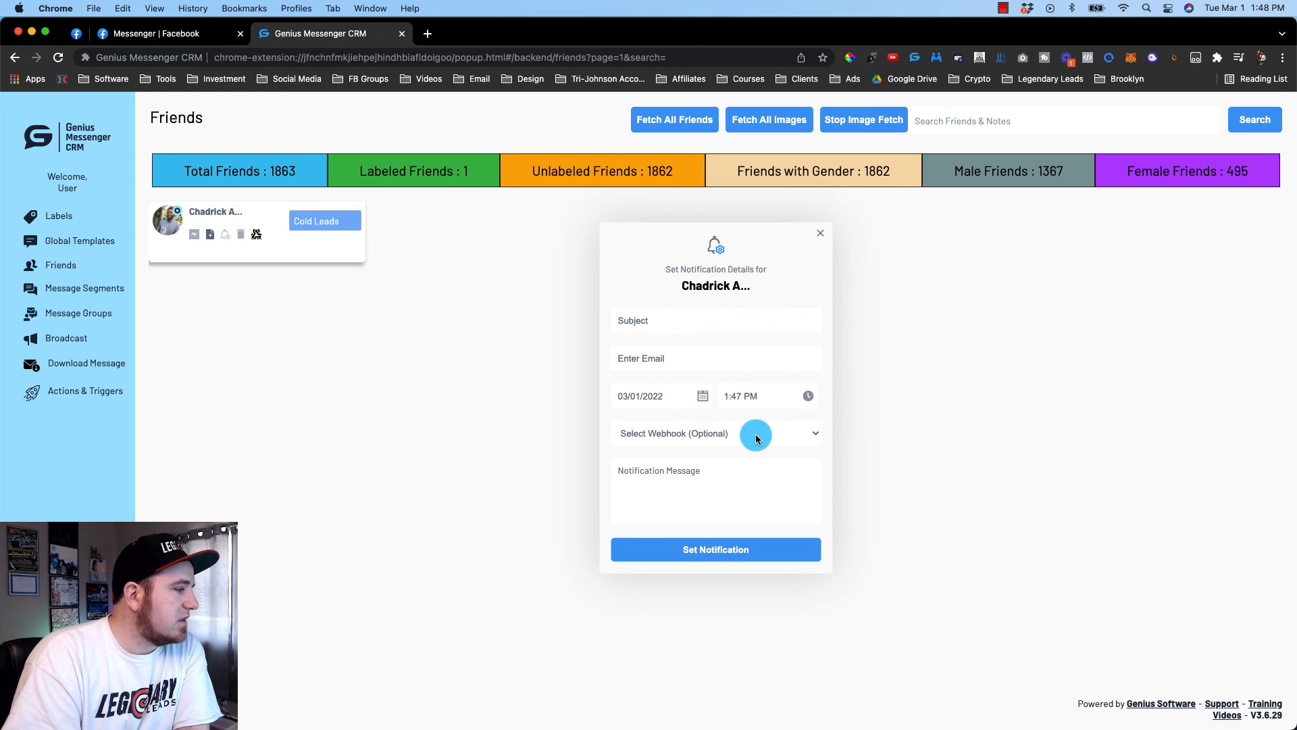
{"action": "left_click", "coordinate": [819, 233]}
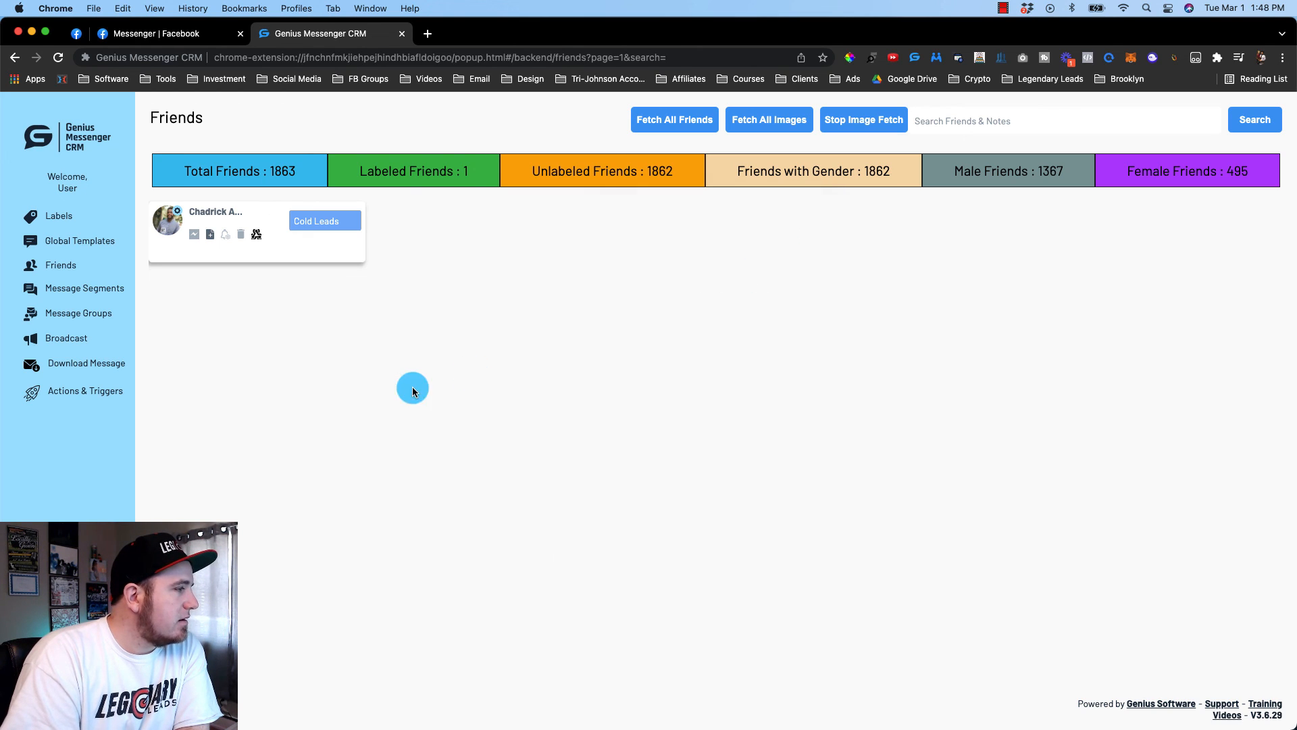
{"action": "left_click", "coordinate": [60, 217]}
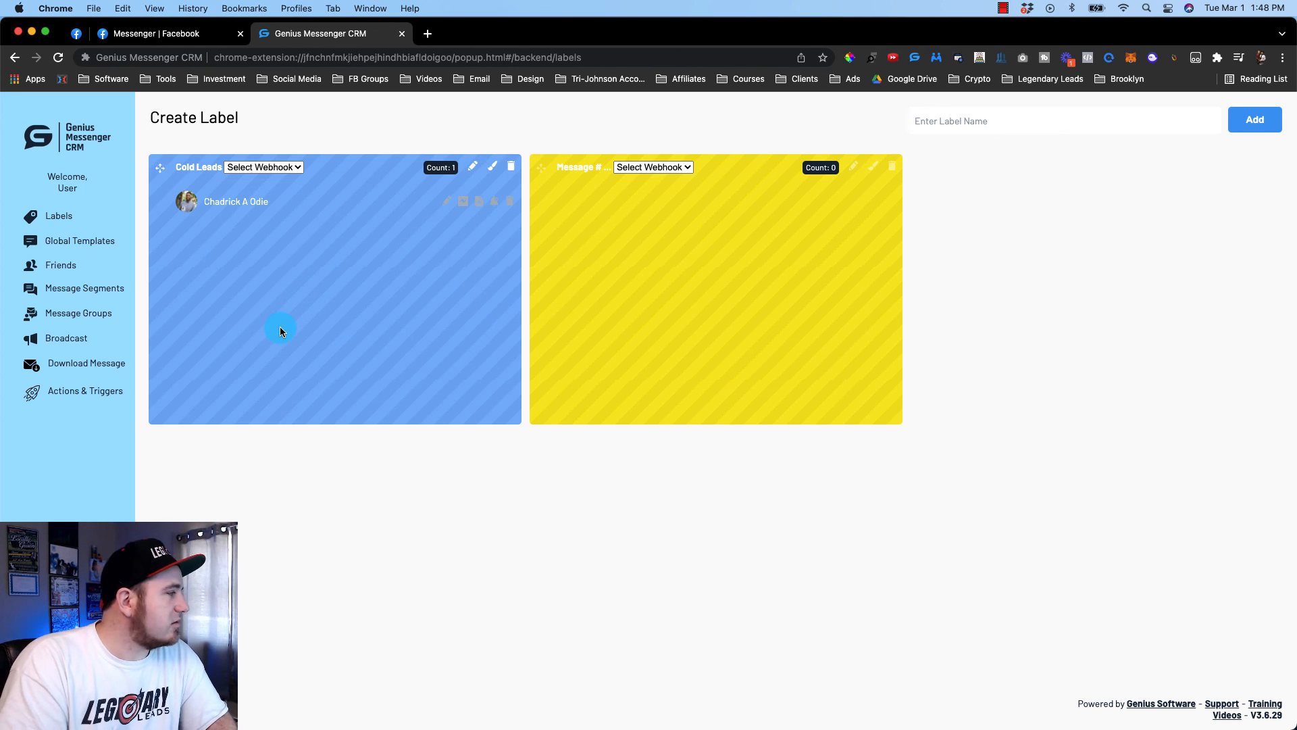
{"action": "left_click", "coordinate": [998, 8]}
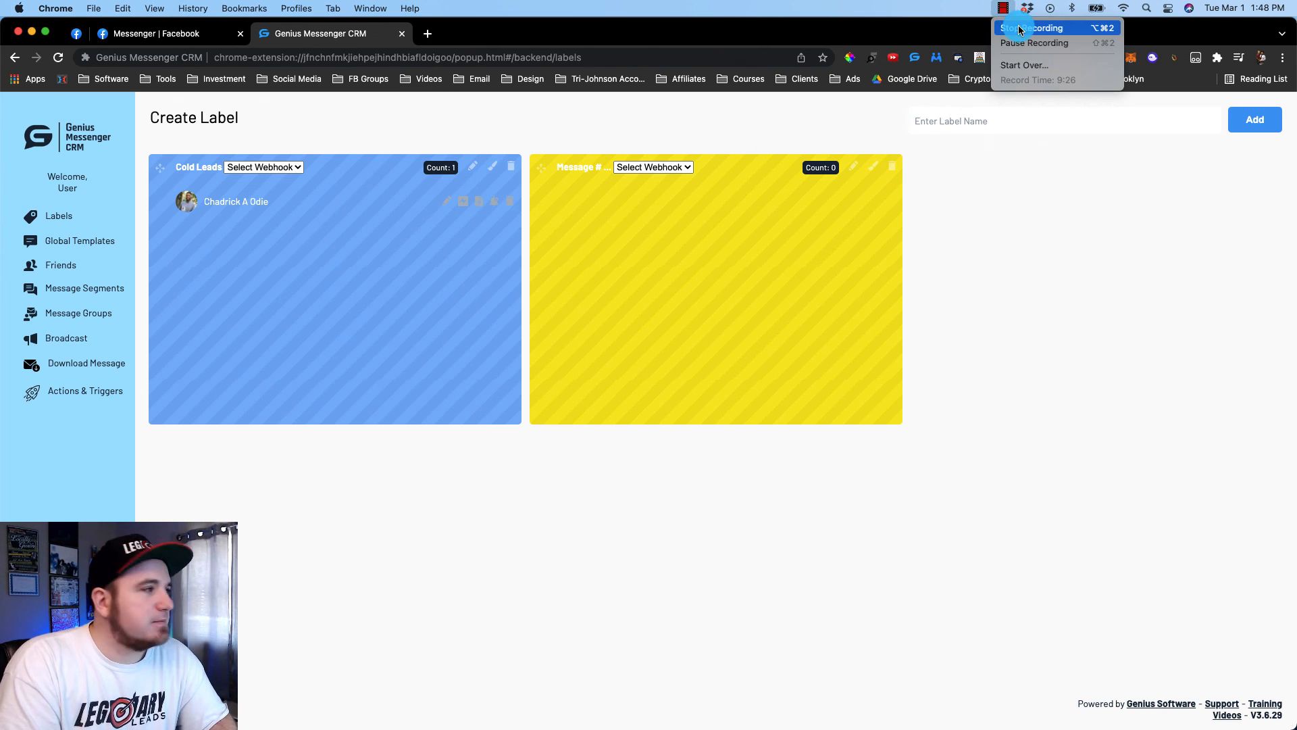